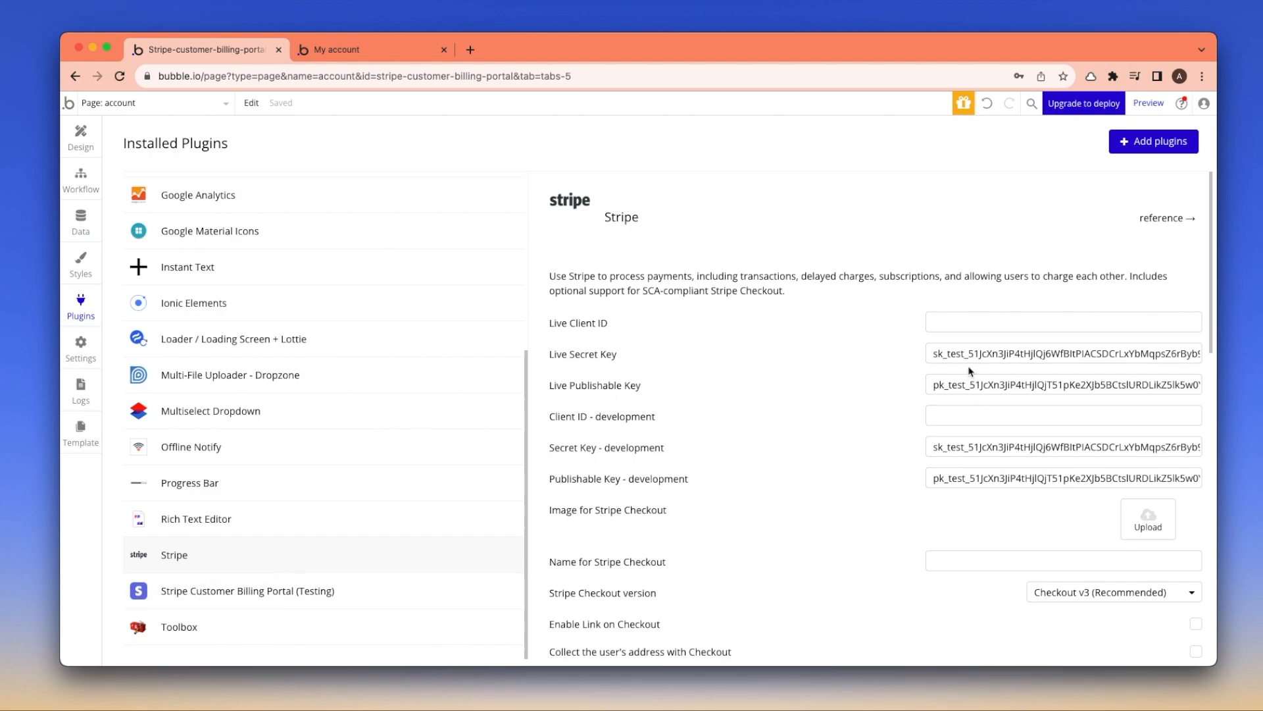
Check the test and Bearer prefixes on the billing portal plugin's API keys, then return to Design
drag(939, 356, 976, 385)
drag(933, 447, 976, 479)
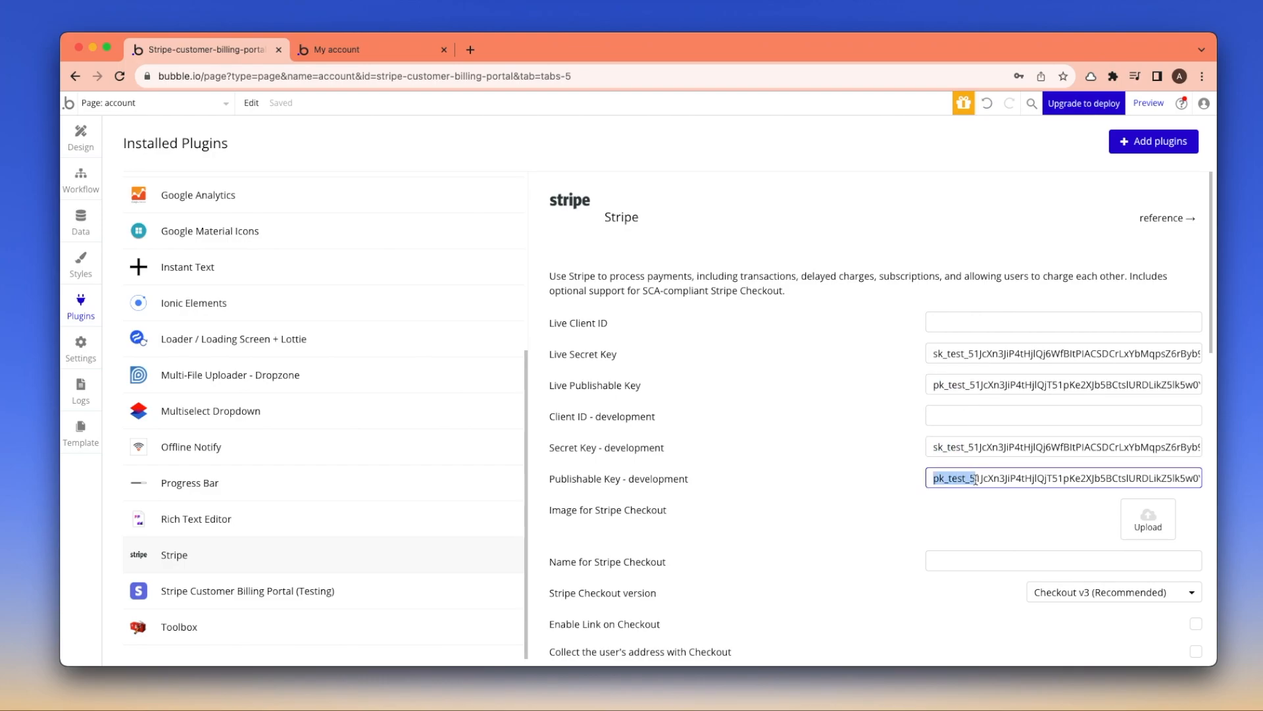
click(252, 594)
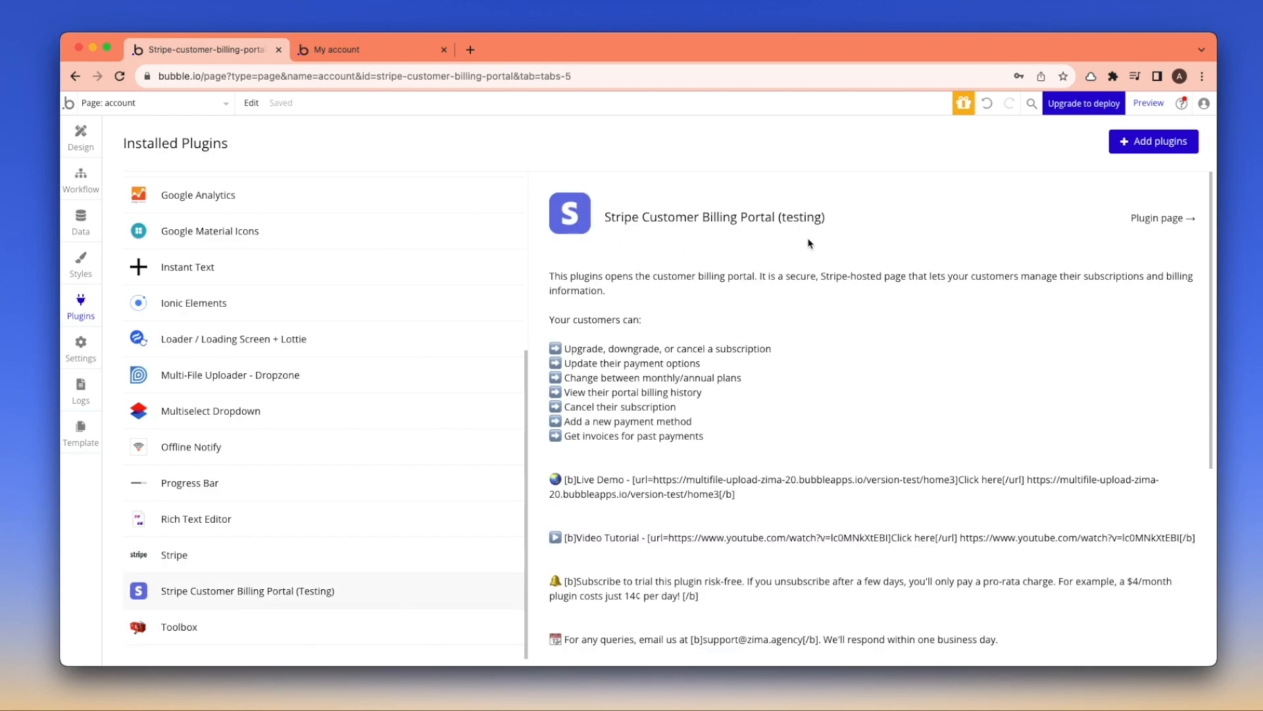
scroll(875, 422, down, 5)
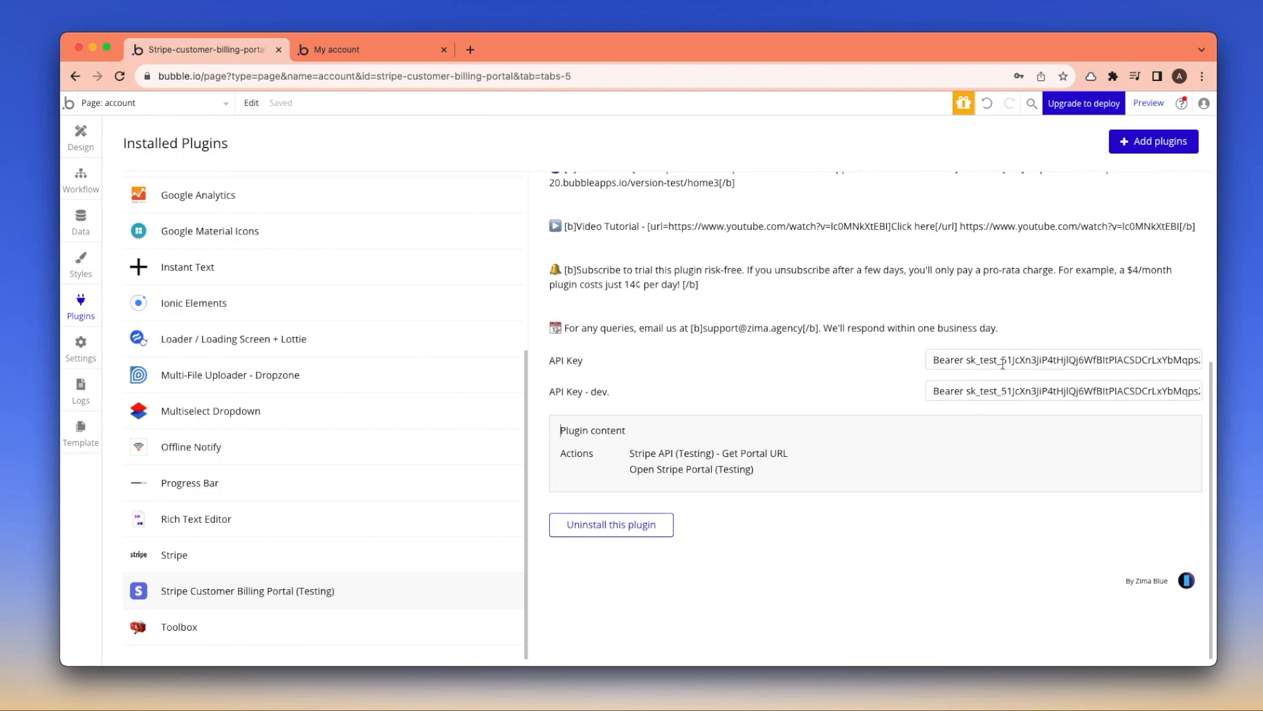
drag(935, 360, 958, 360)
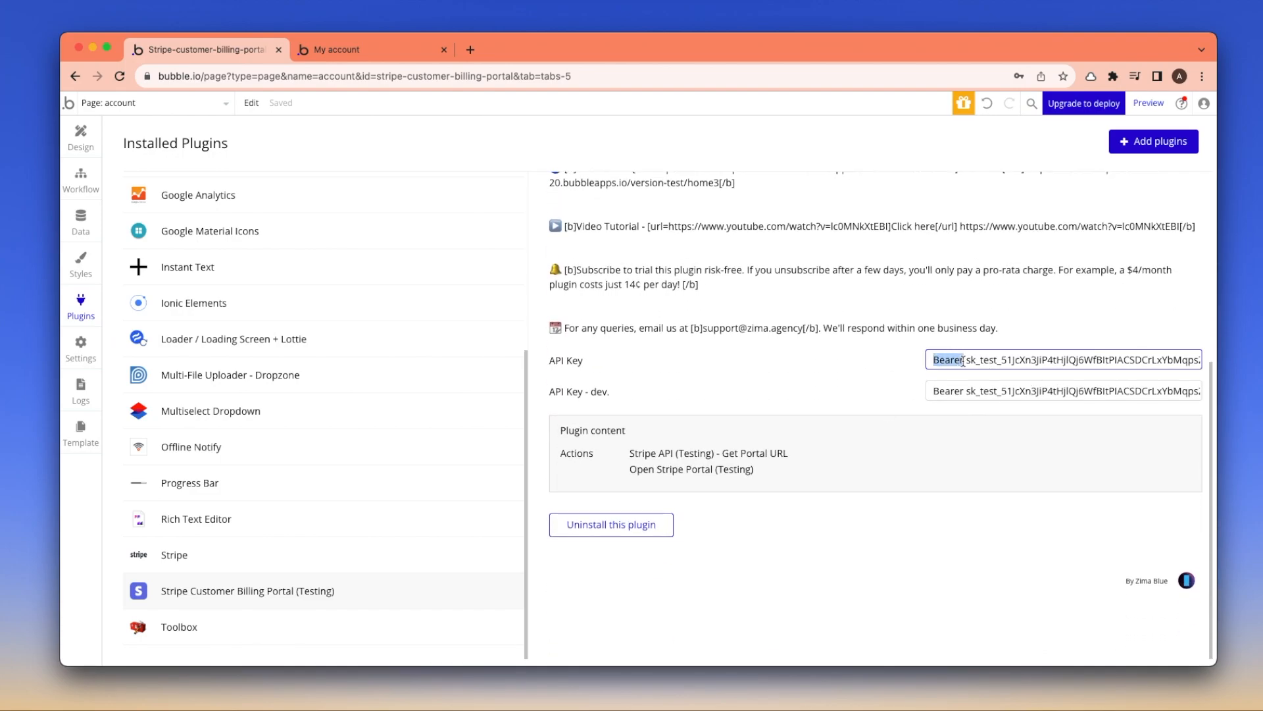
click(991, 327)
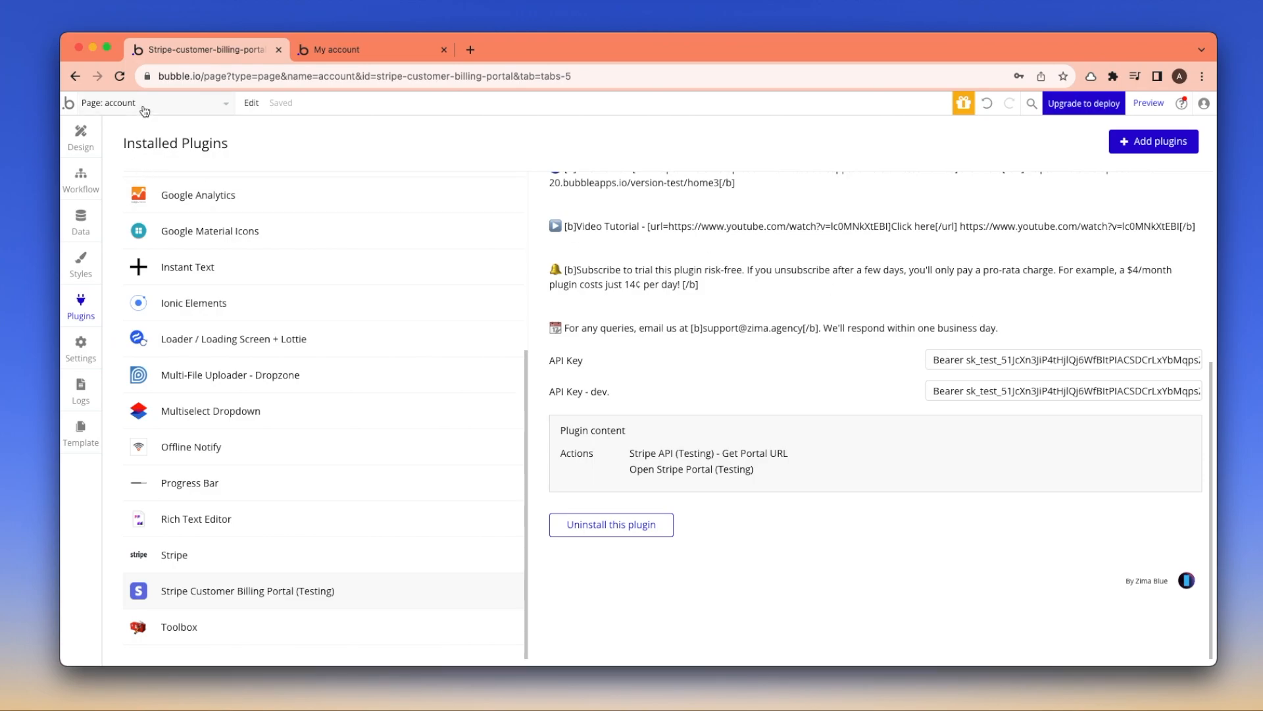
click(79, 134)
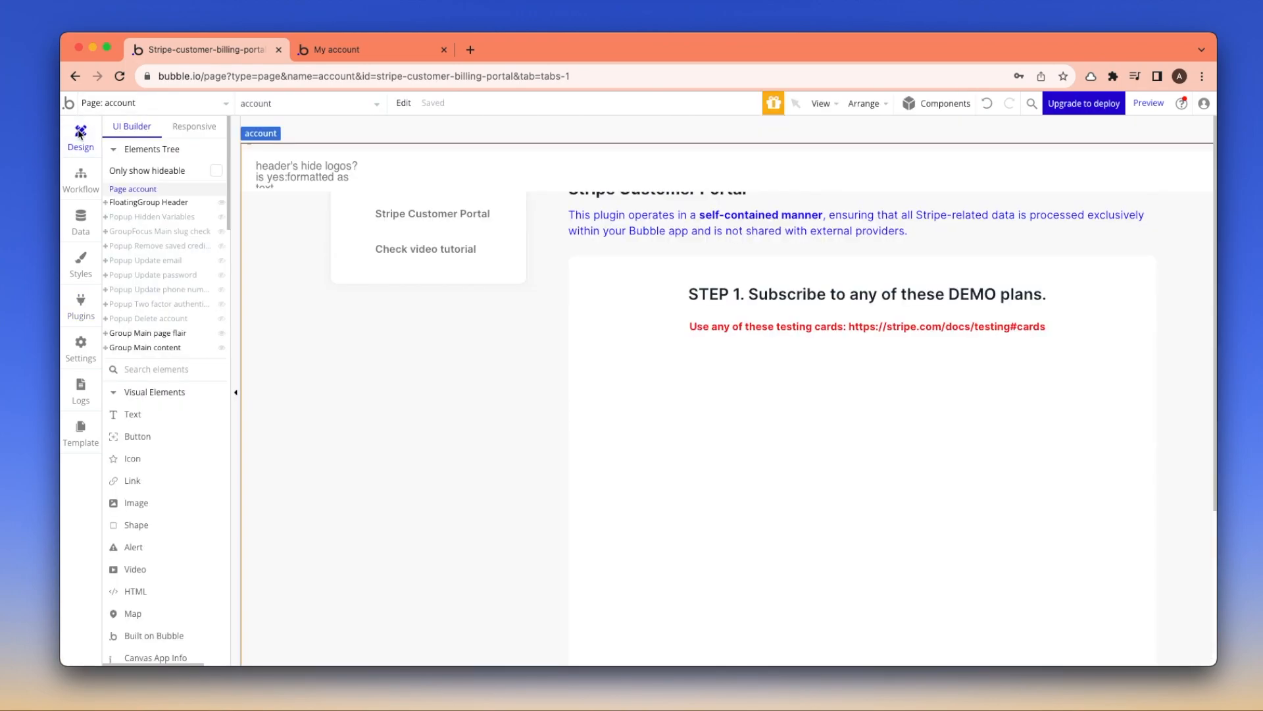
Open reusable pricing popup A and the first card's Select plan click workflow
click(881, 414)
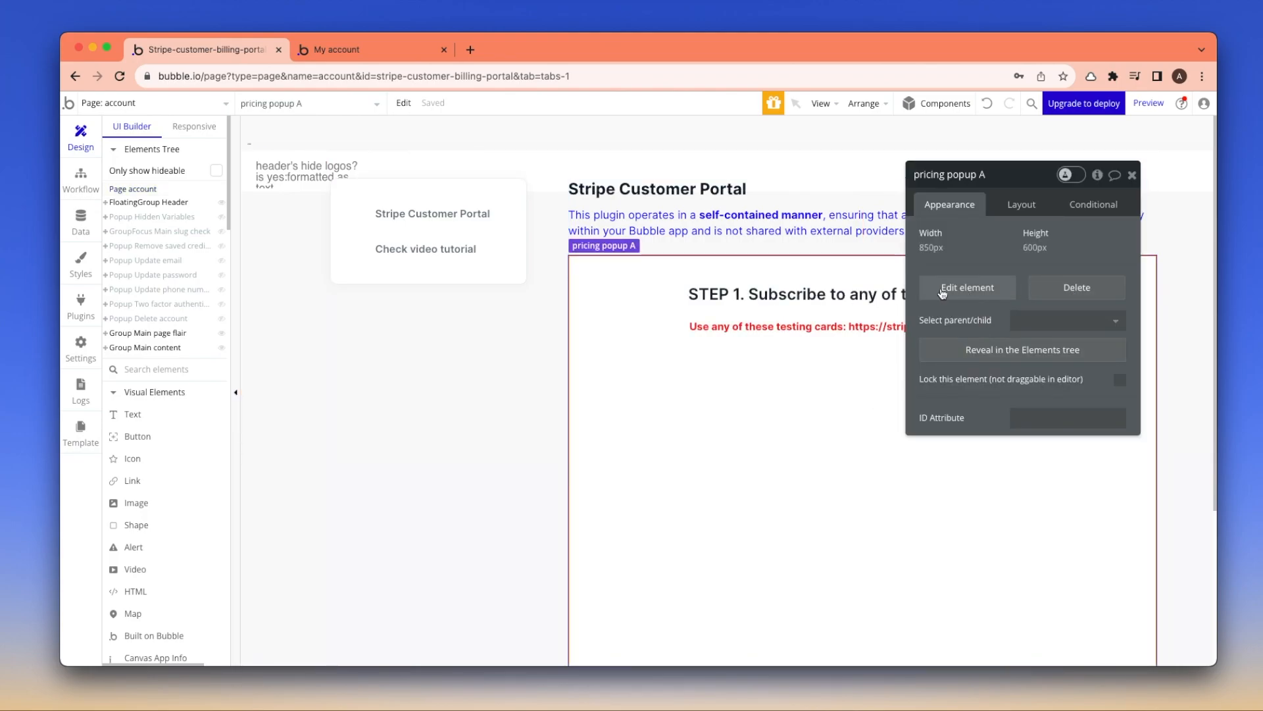
click(942, 289)
double_click(564, 505)
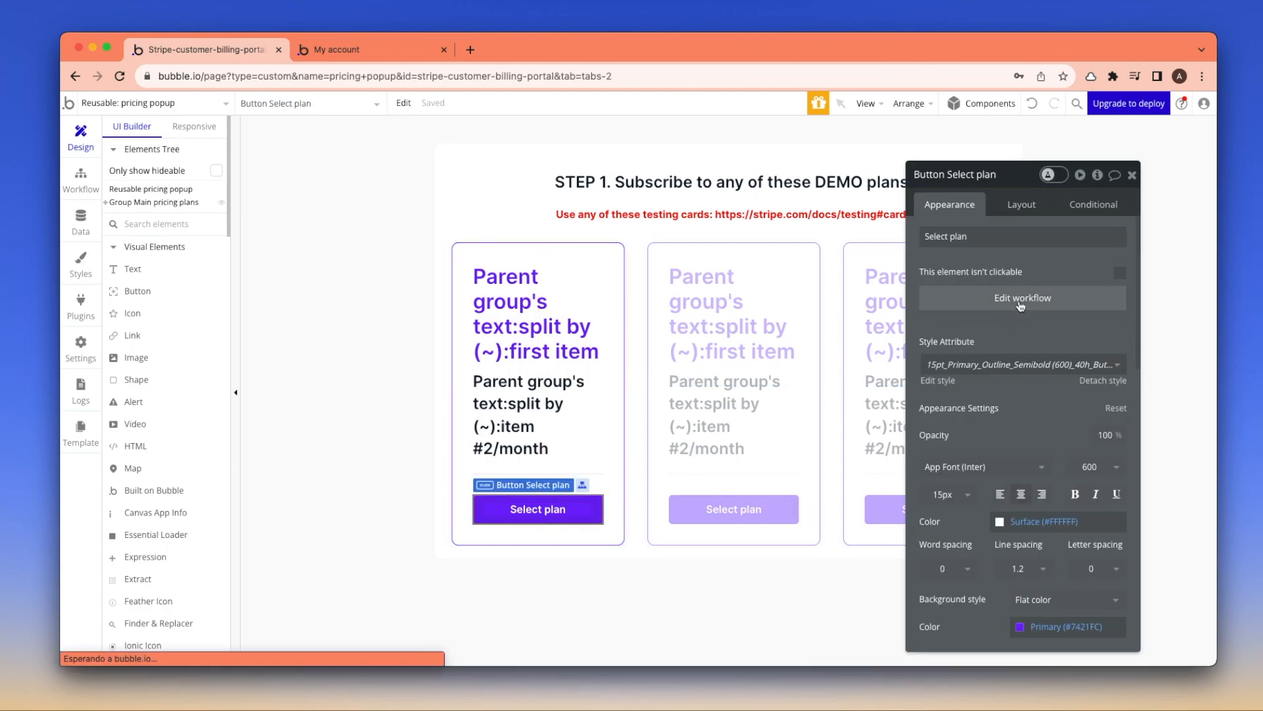
click(1020, 304)
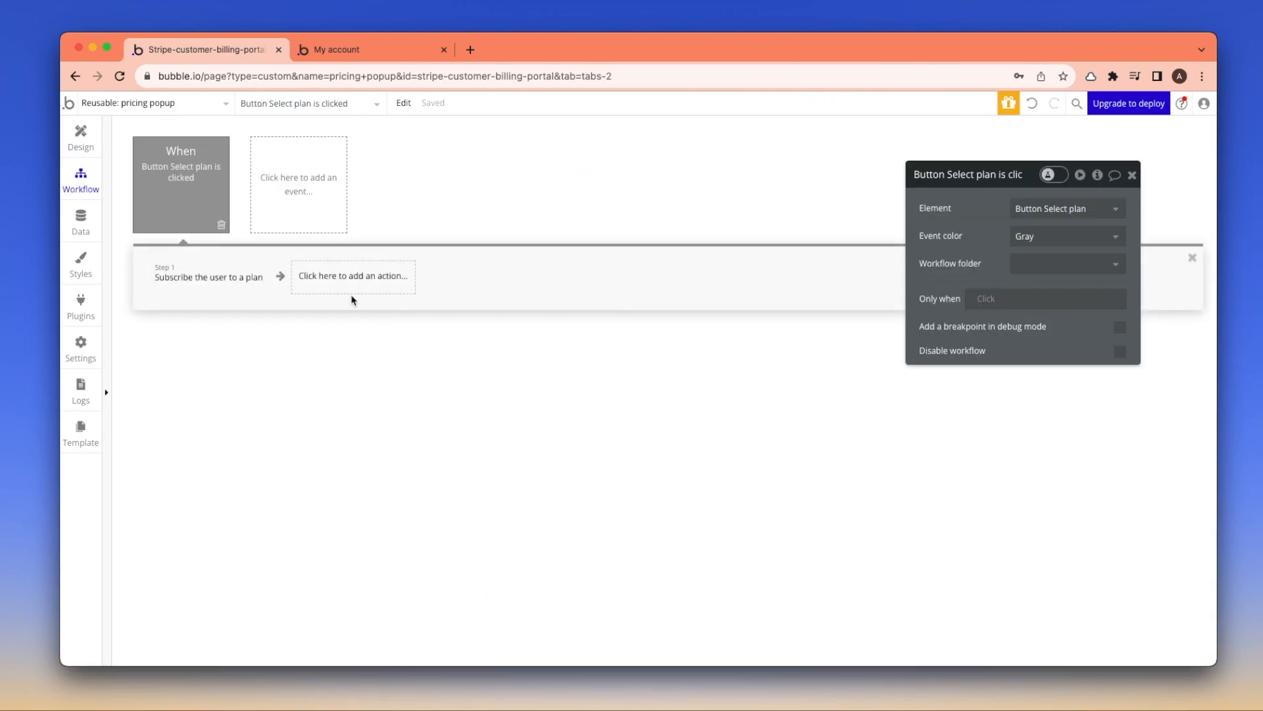
Inspect the Subscribe action's plan setting and Stripe price IDs, leaving the plan dynamic
click(193, 285)
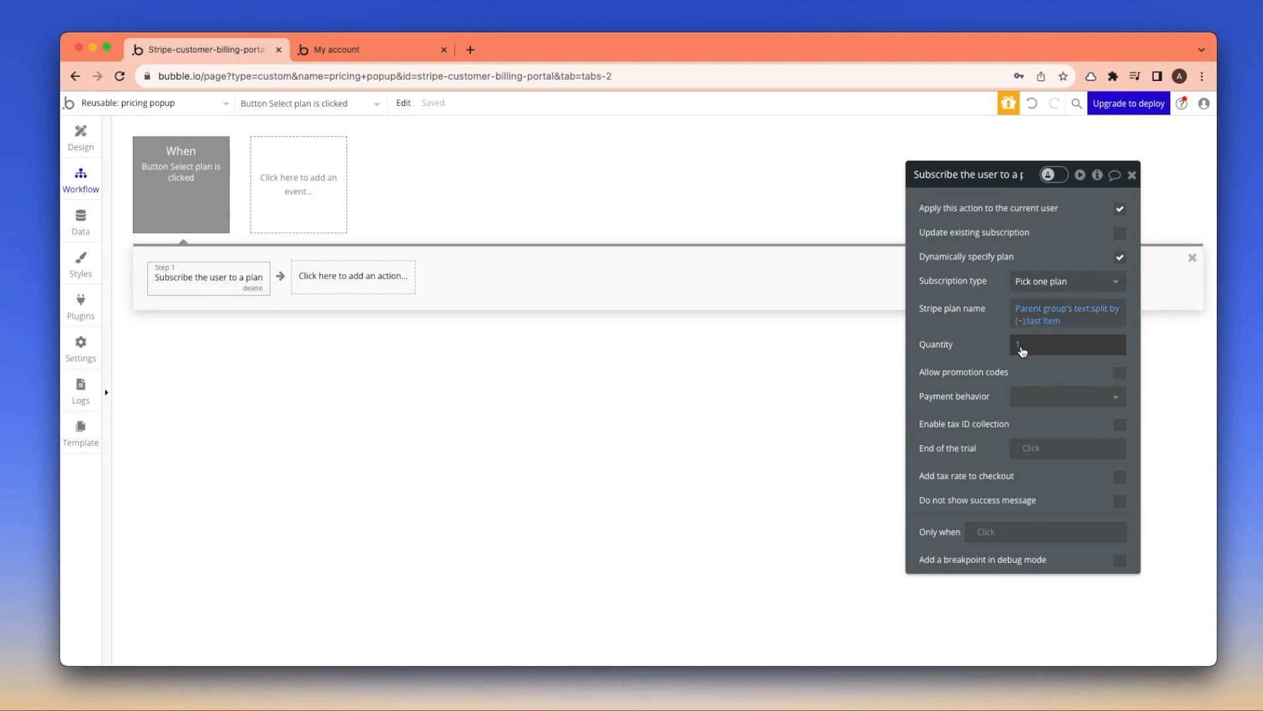
click(1119, 257)
click(1066, 310)
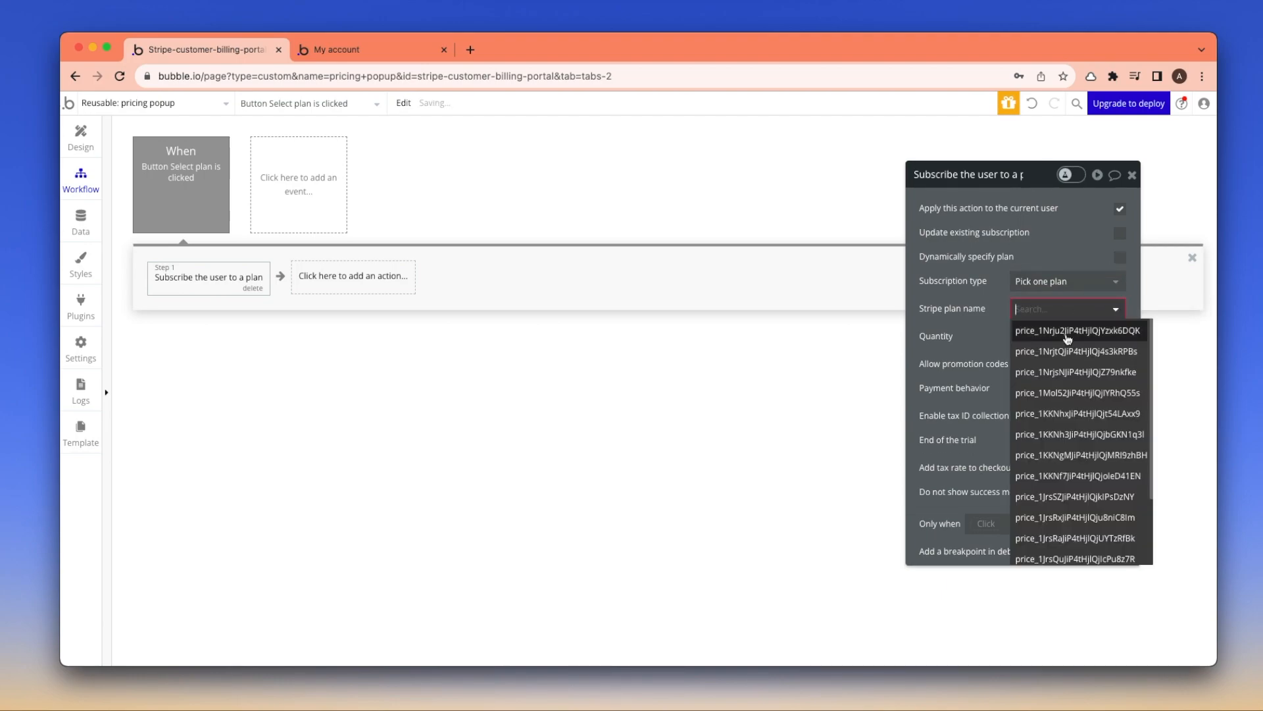
click(1120, 256)
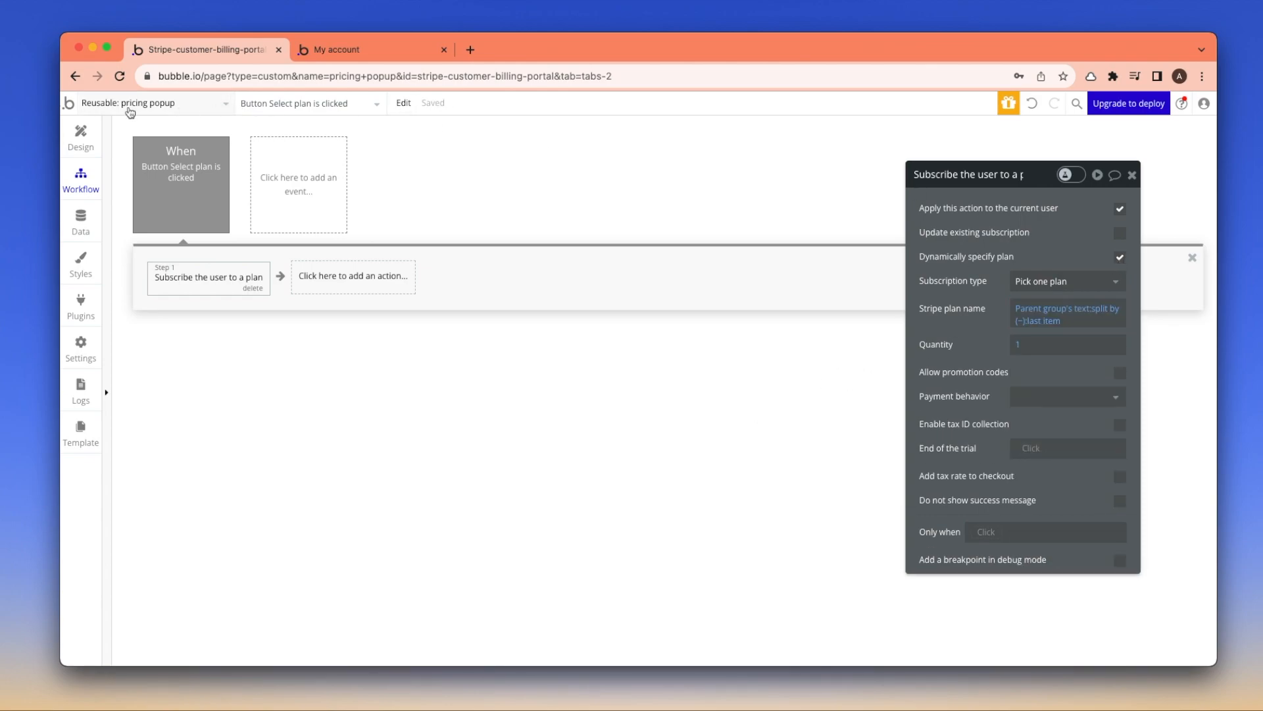
click(79, 149)
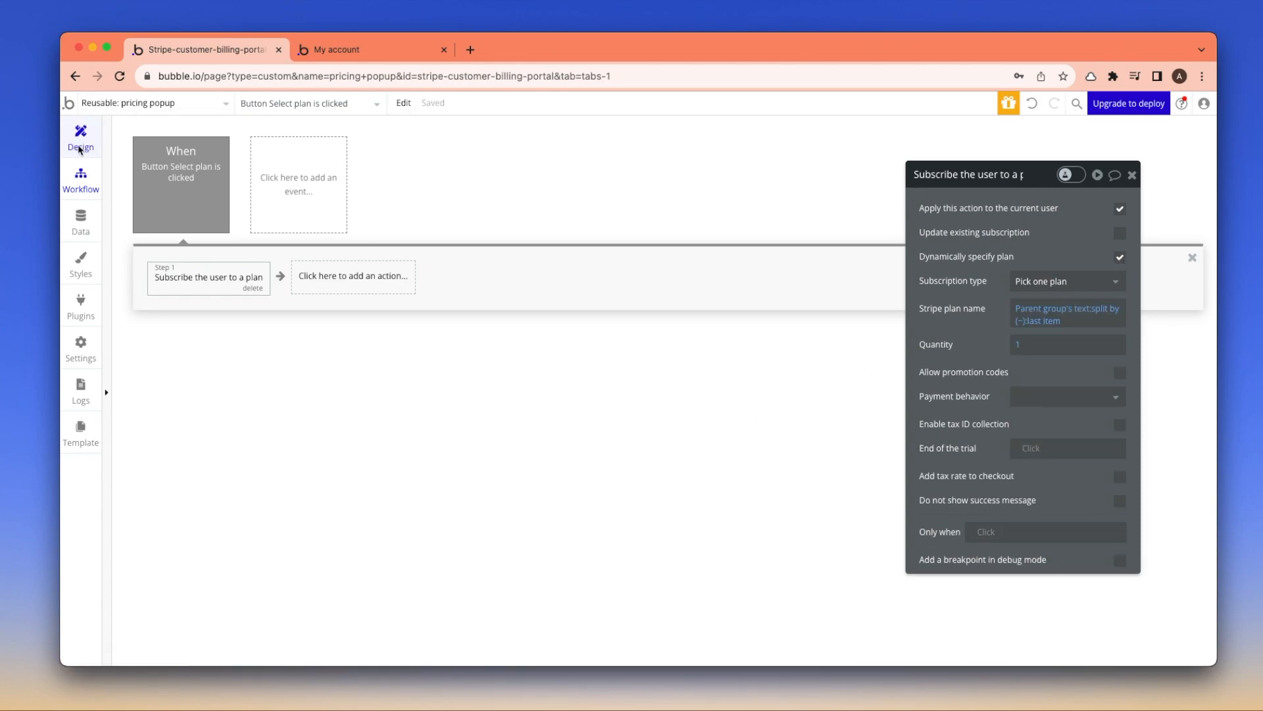
Switch to the account page and create a click workflow for the Manage Billing button
click(148, 103)
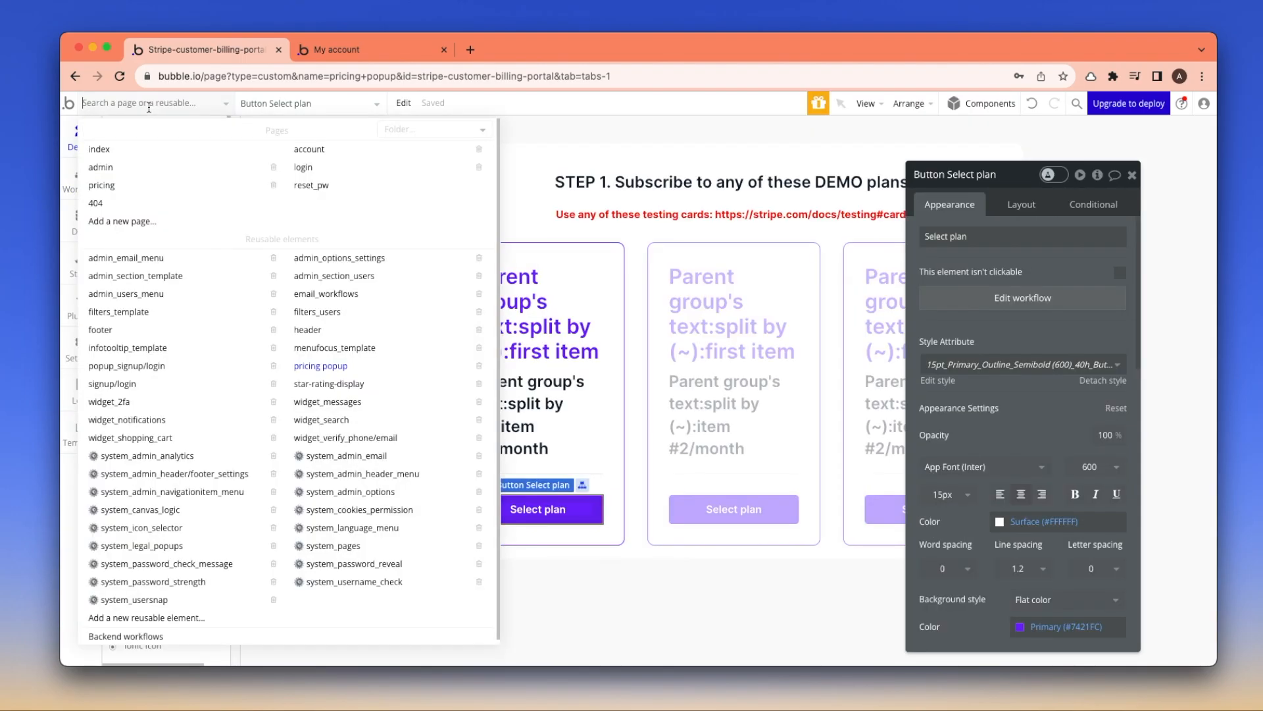
click(315, 151)
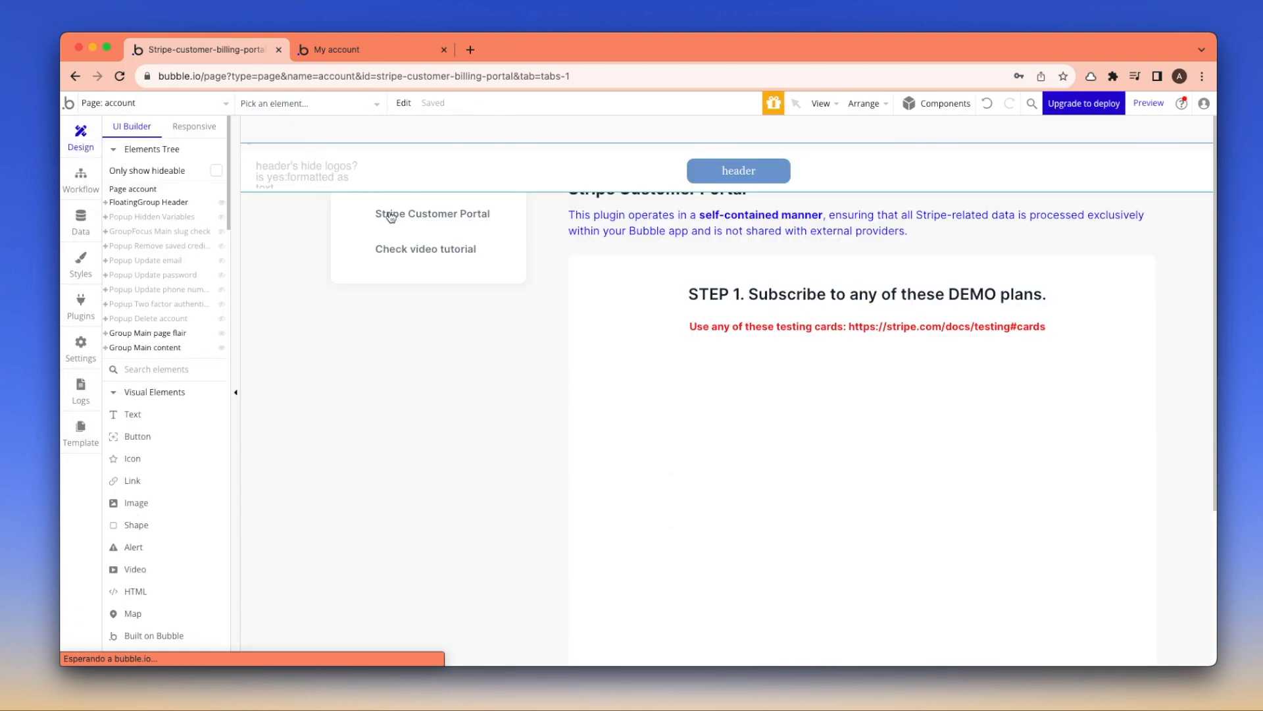
scroll(837, 442, down, 3)
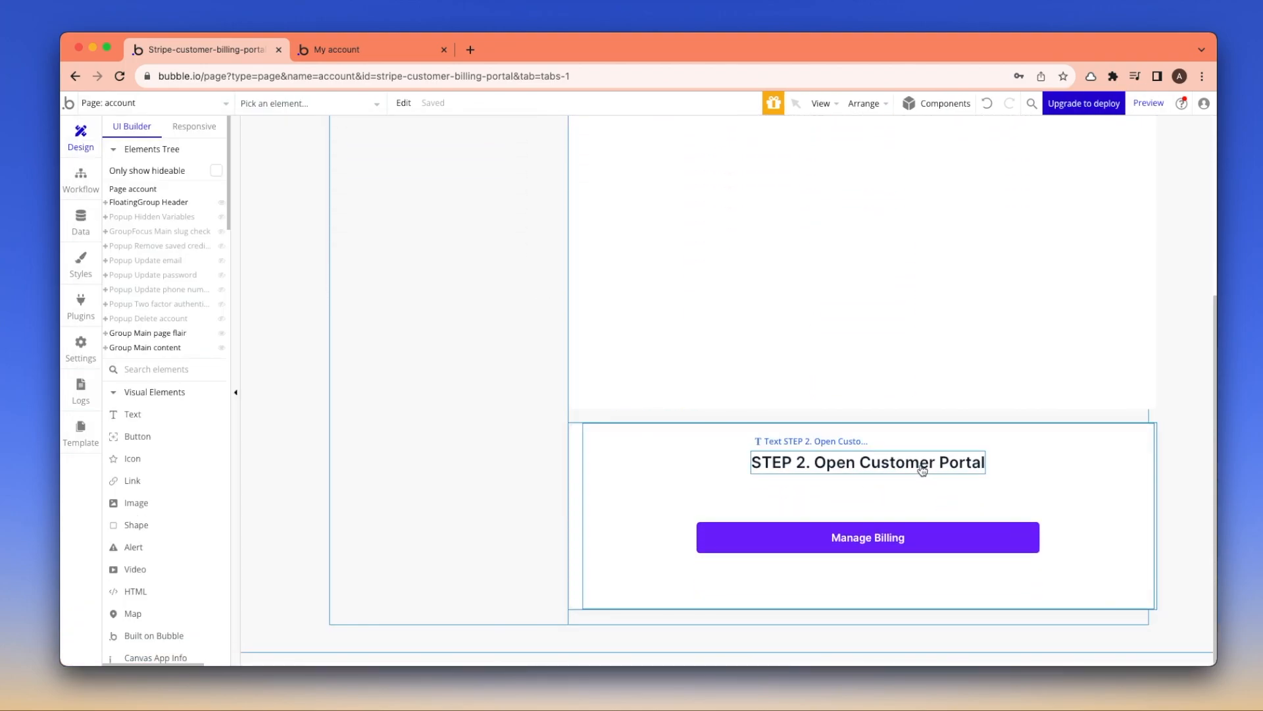
double_click(957, 545)
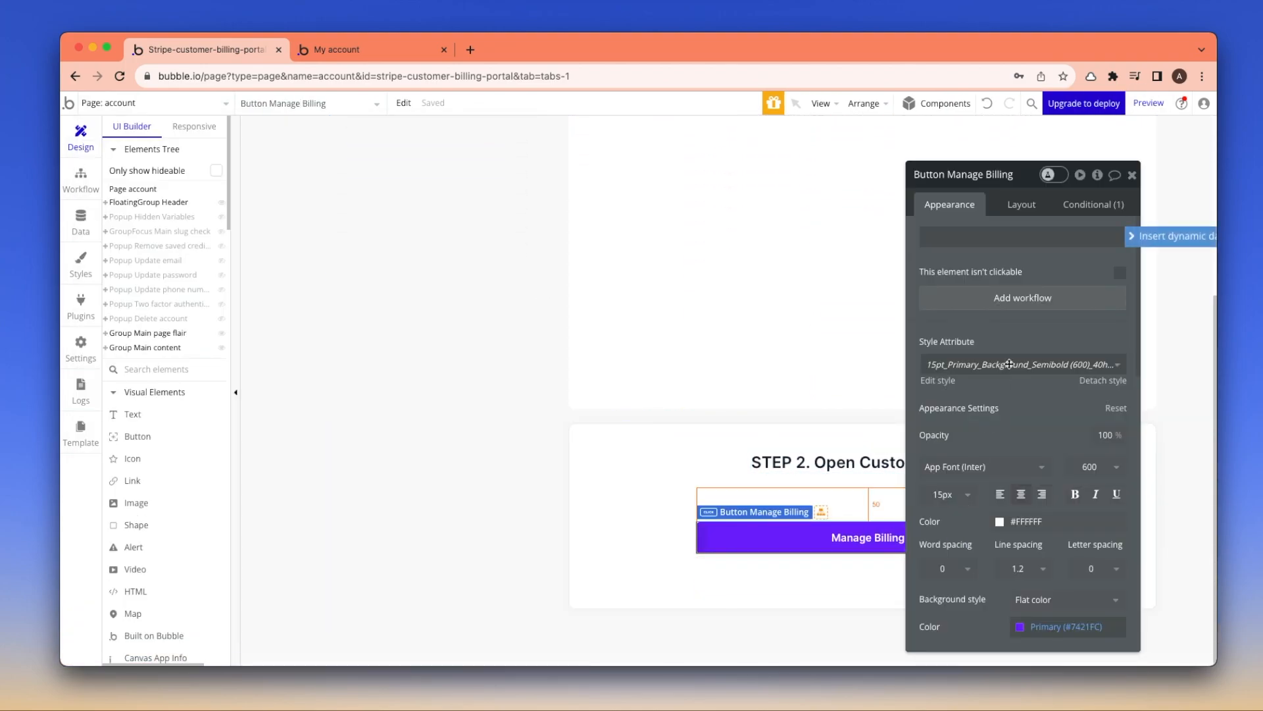
click(1030, 306)
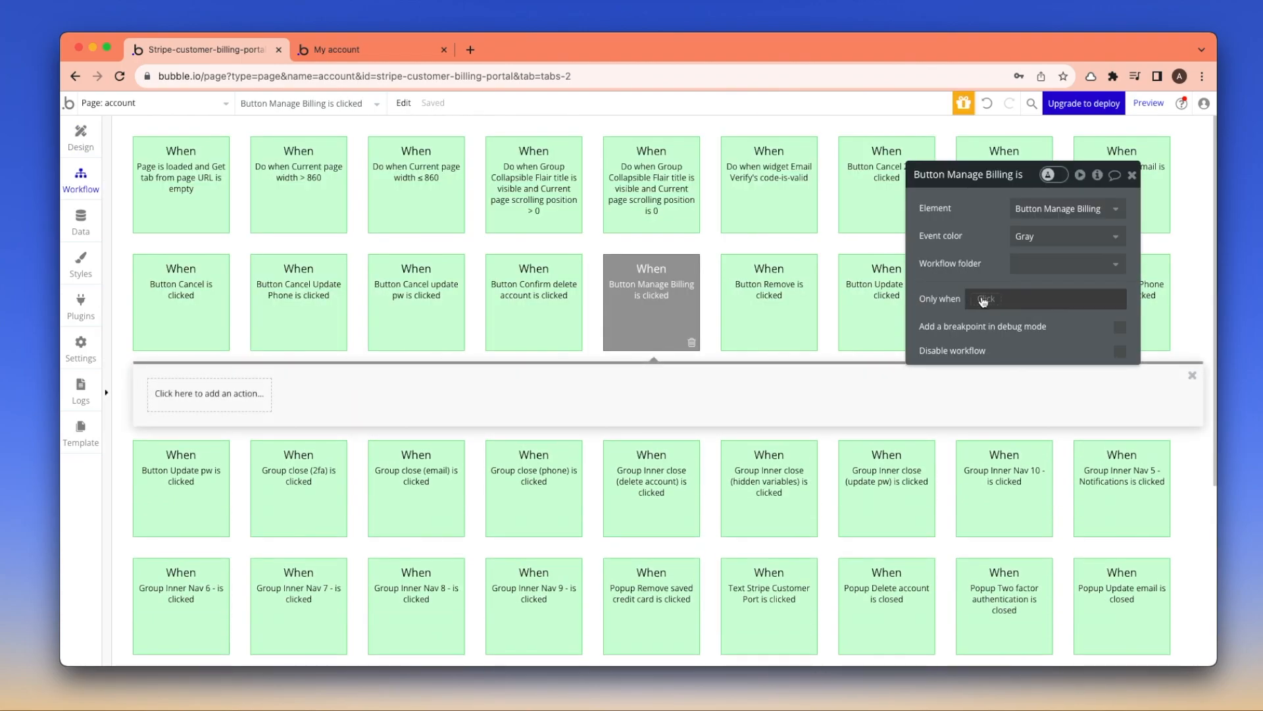
Make the workflow run only when Current User's Stripe Customer ID is not empty
click(987, 300)
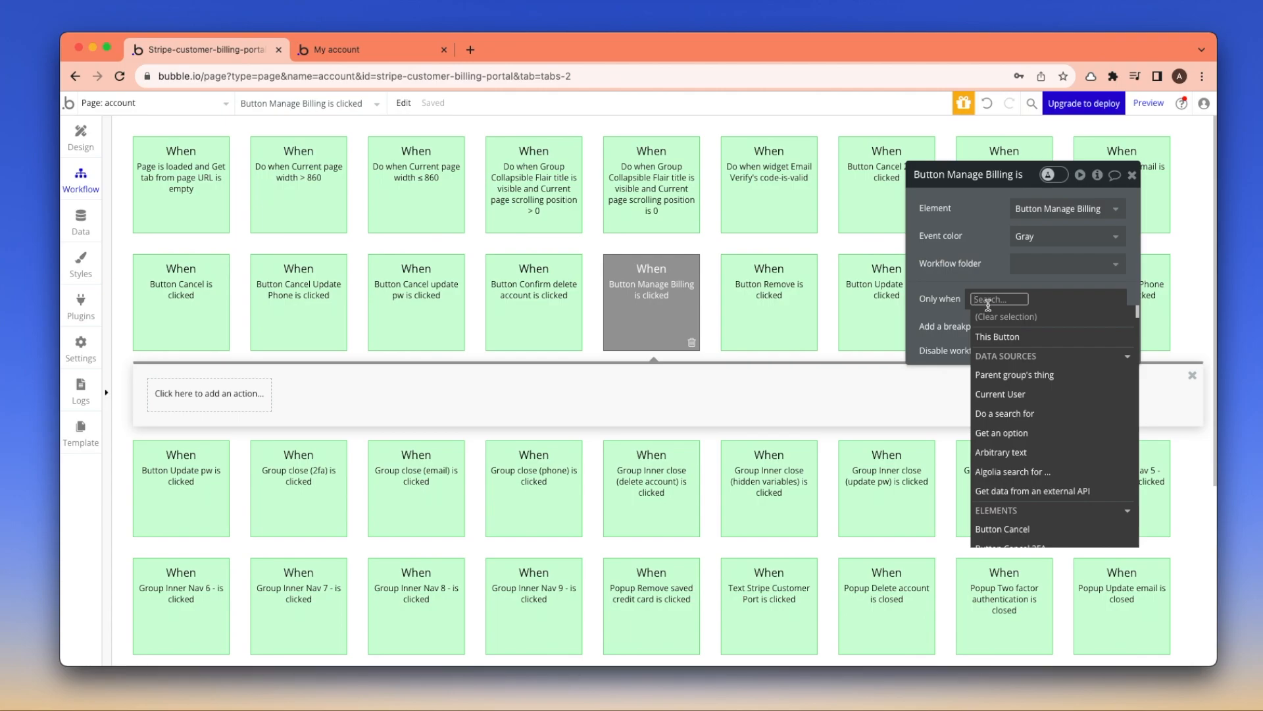
click(1012, 395)
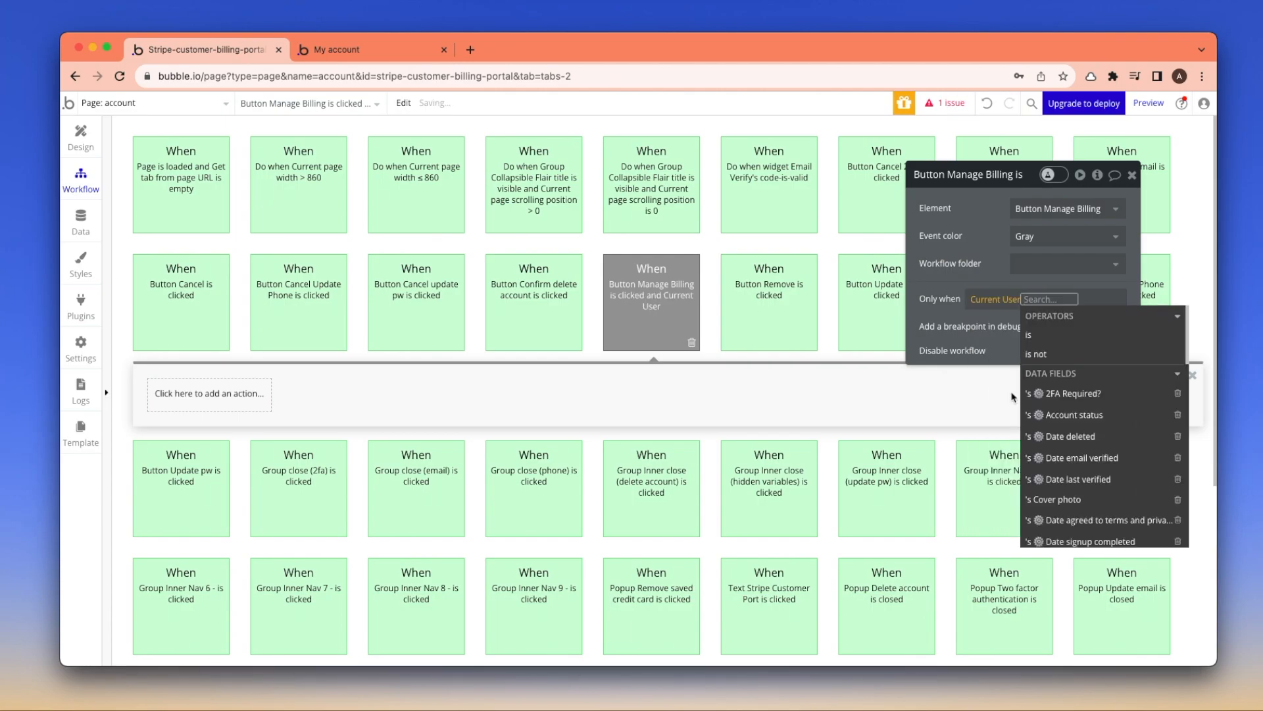
text(stripe)
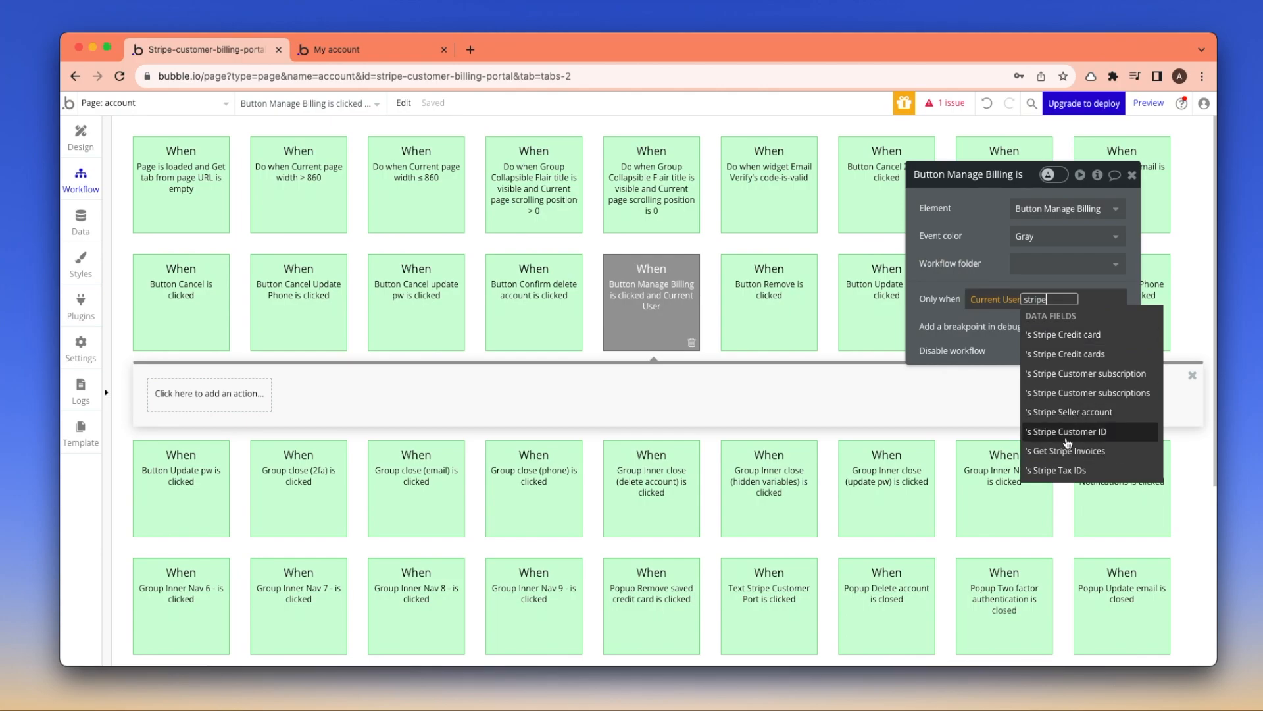
click(1129, 433)
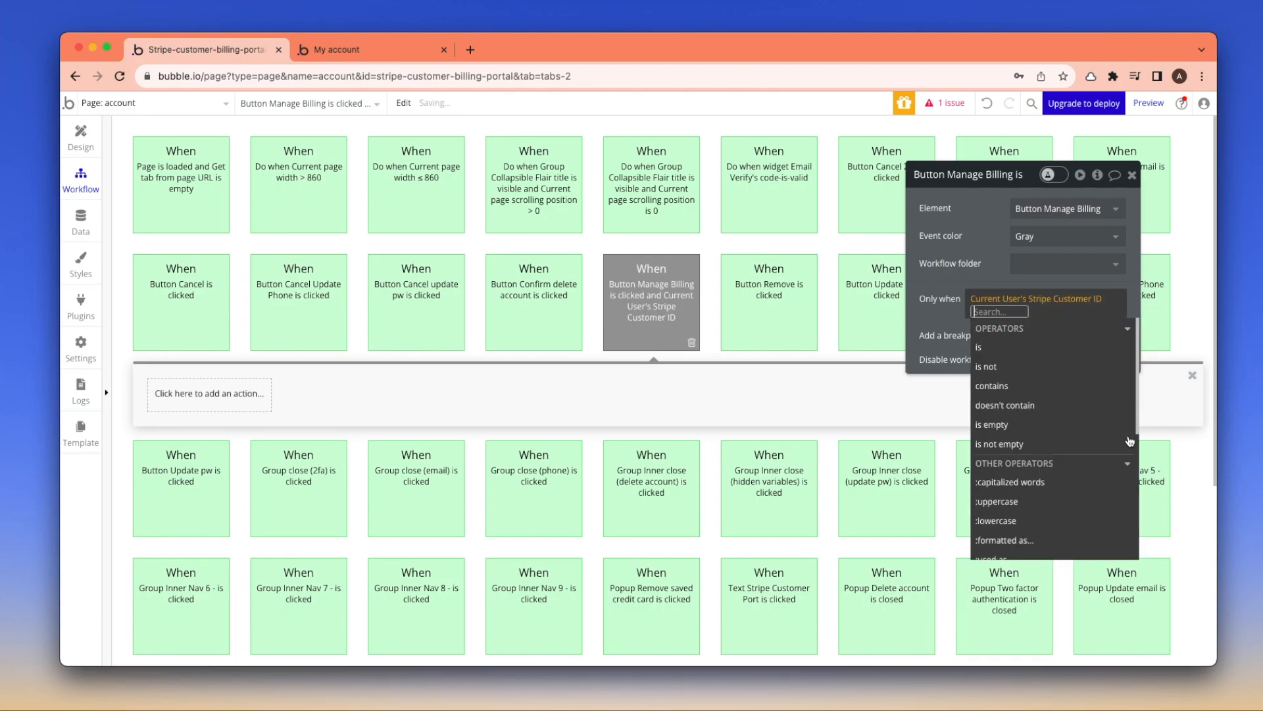
click(1039, 444)
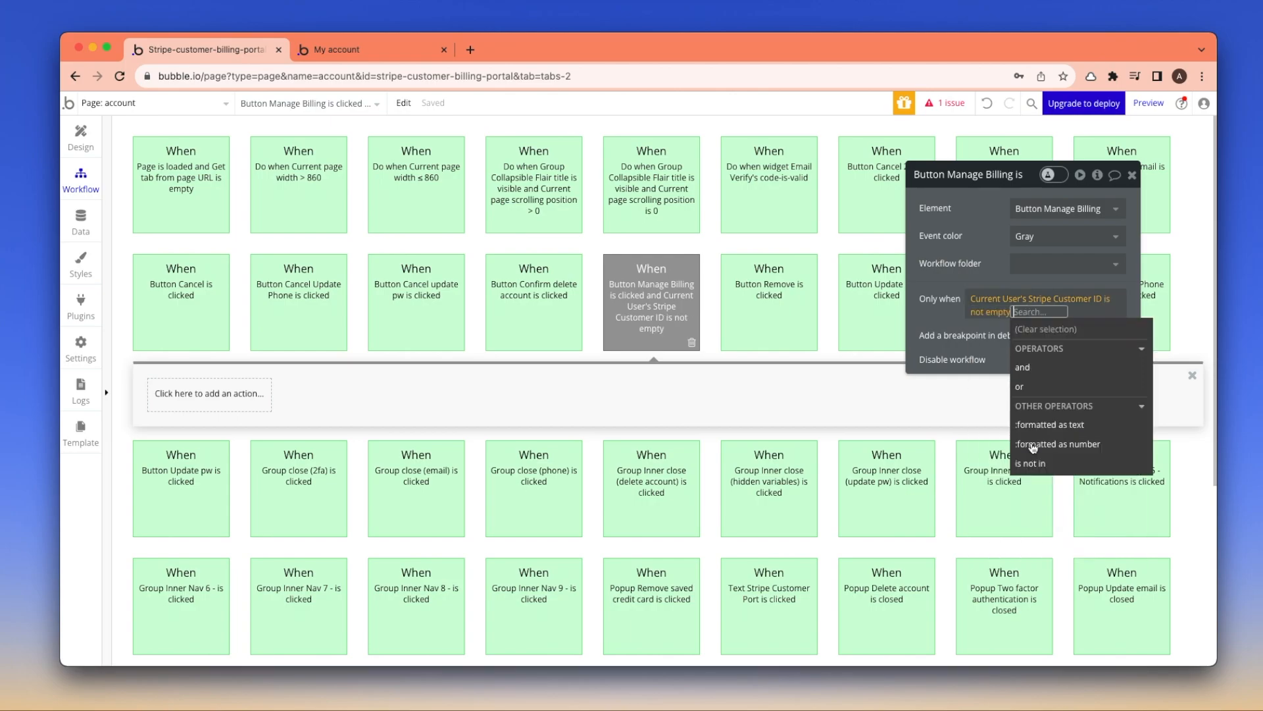
click(944, 327)
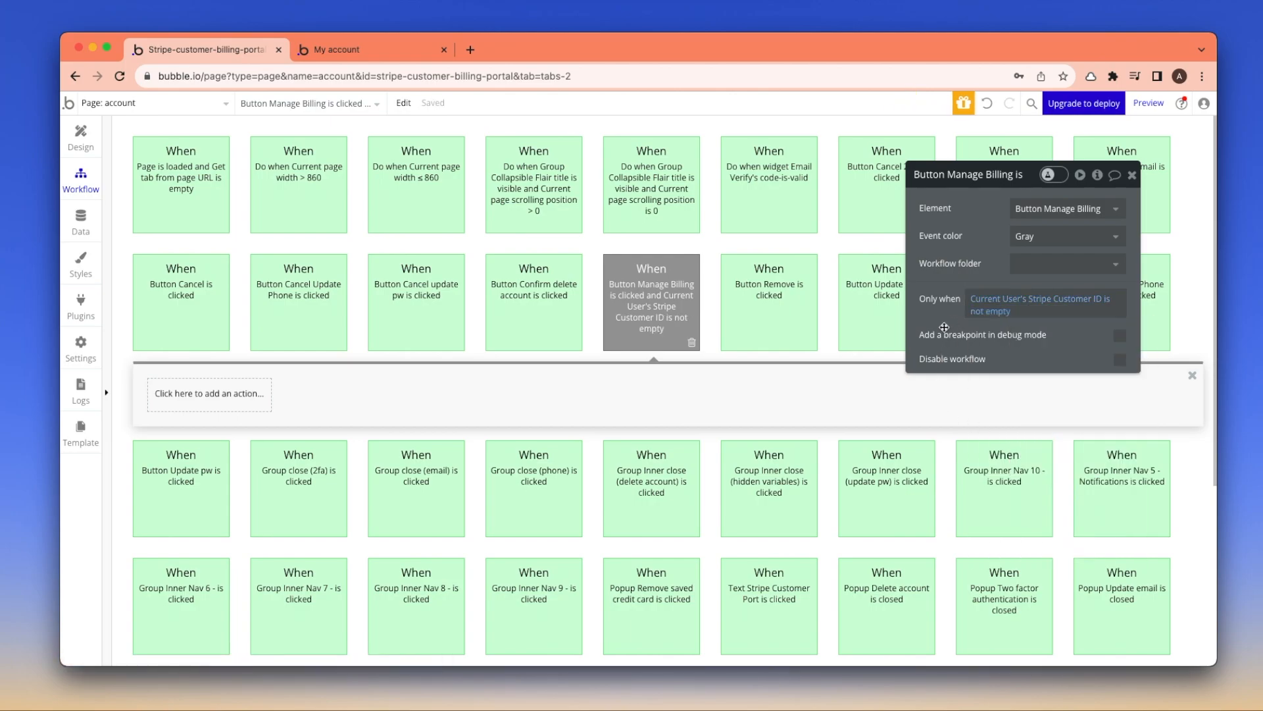
Add the Get Portal URL action as step 1 of the Manage Billing workflow
click(209, 401)
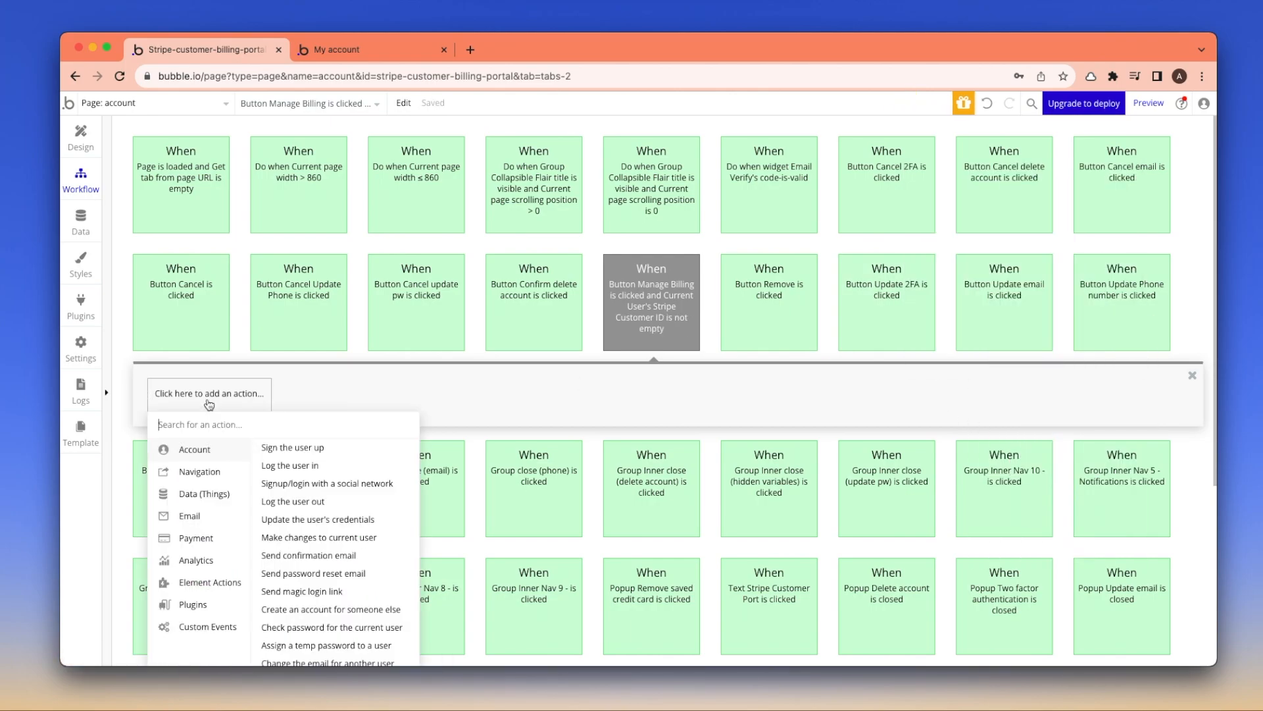
text(portal)
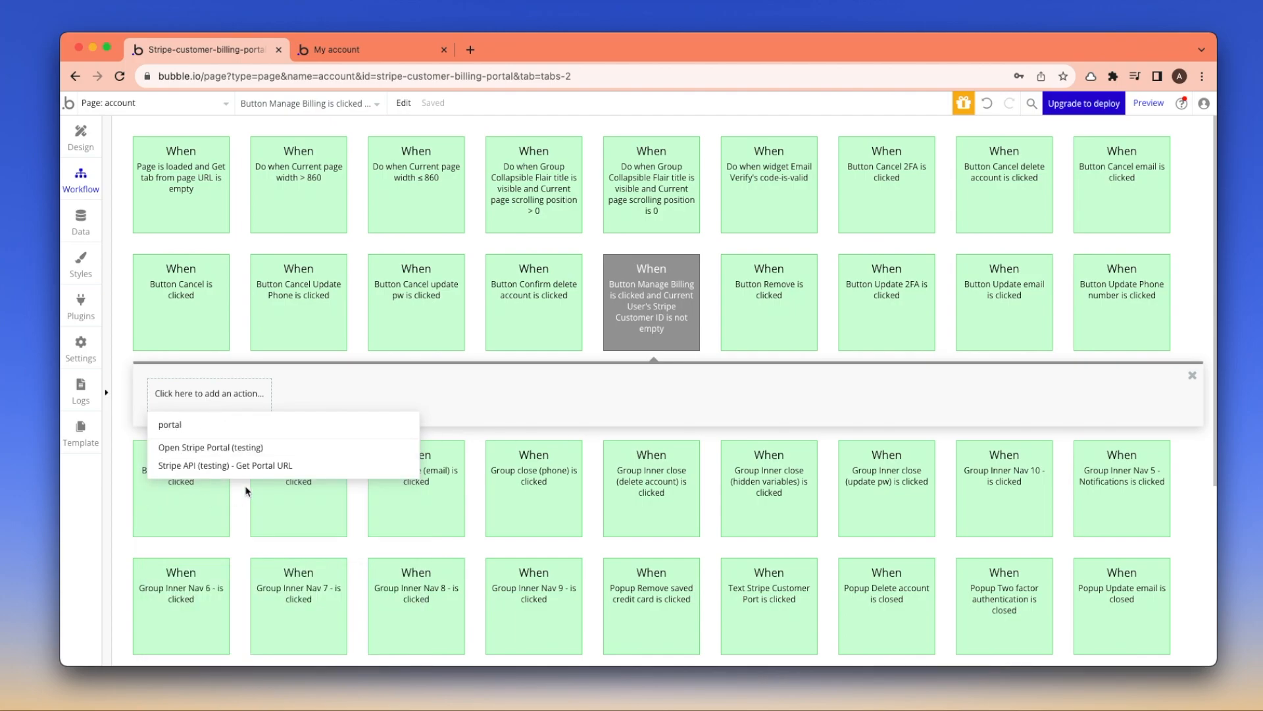
click(247, 465)
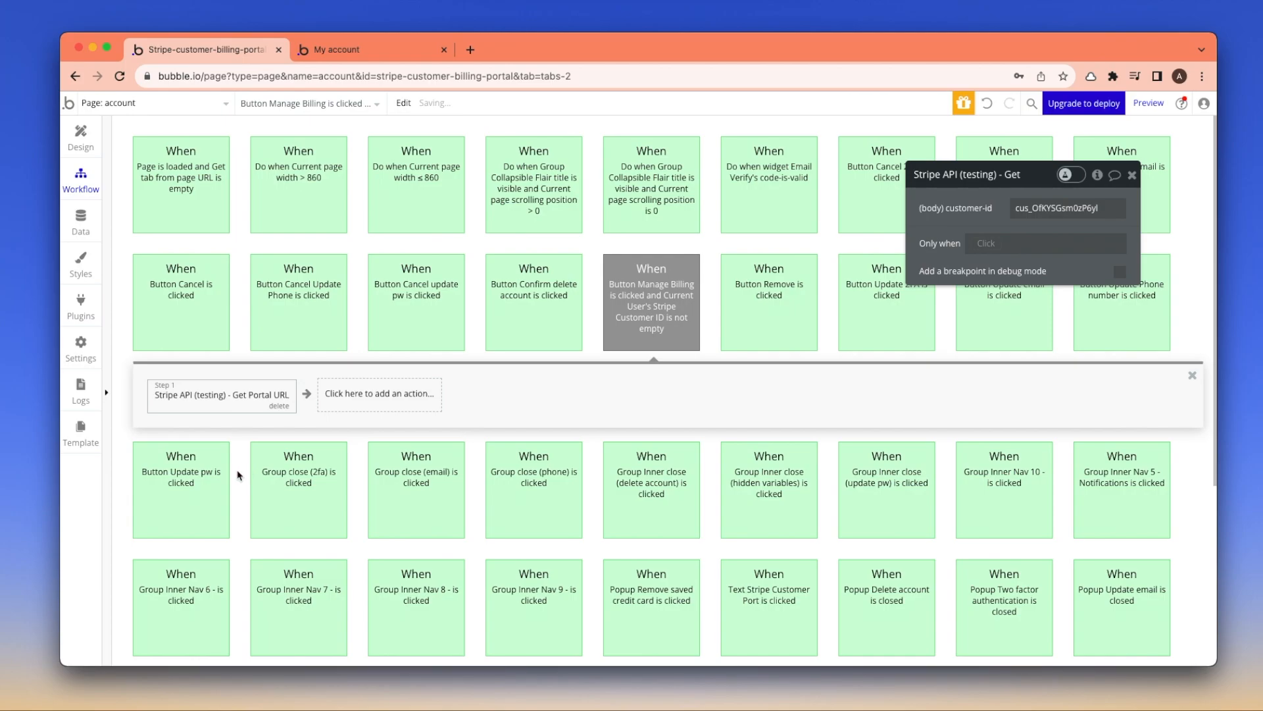
Replace the hard-coded customer-id with Current User's Stripe Customer ID
double_click(1080, 208)
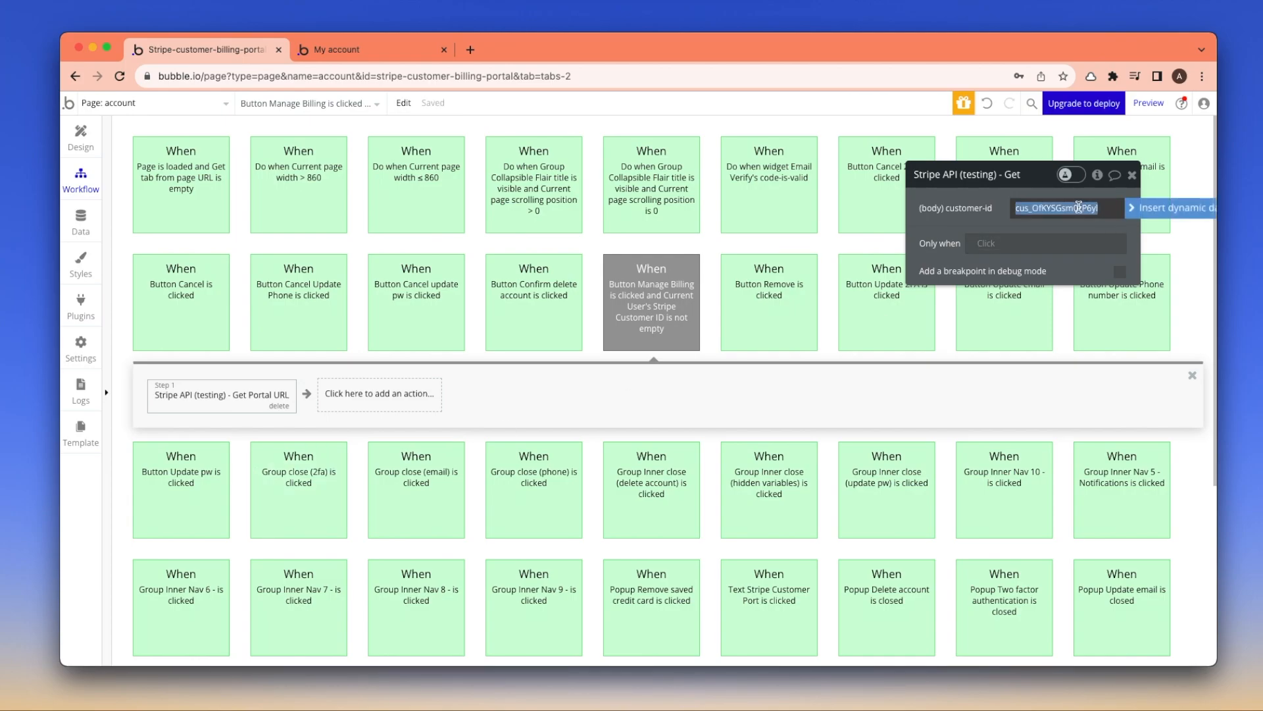
click(1158, 209)
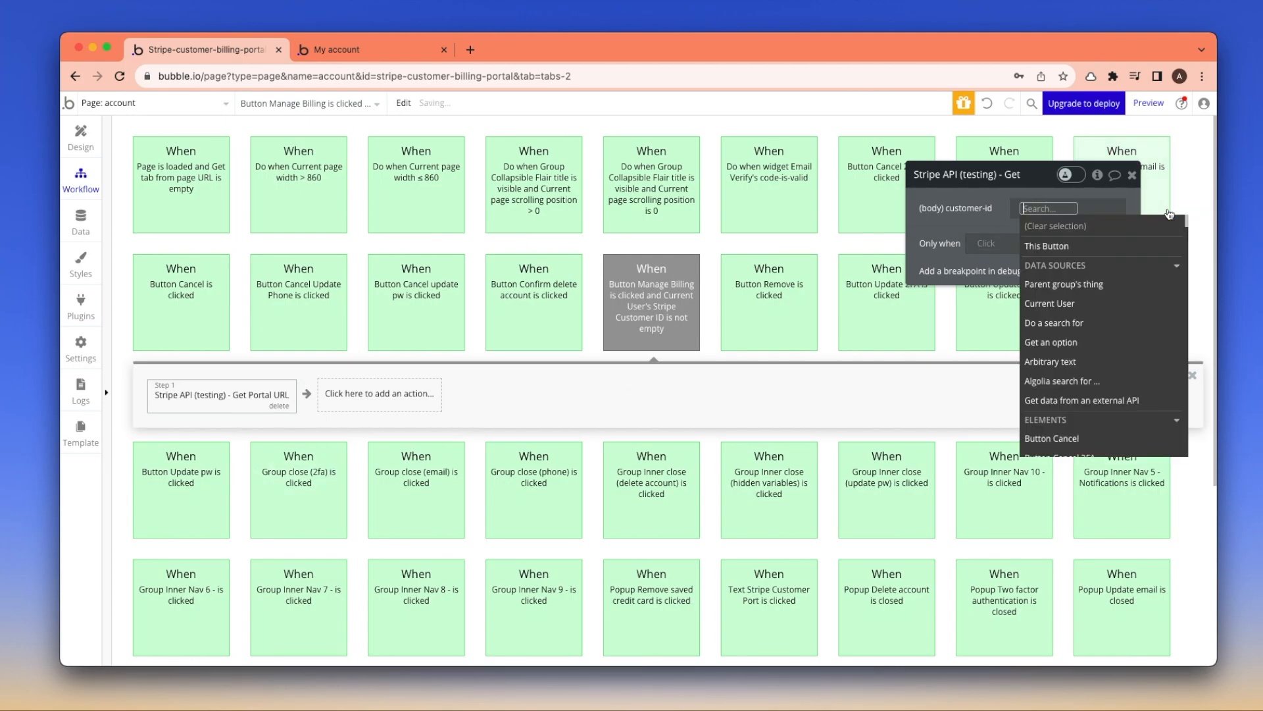
click(1085, 305)
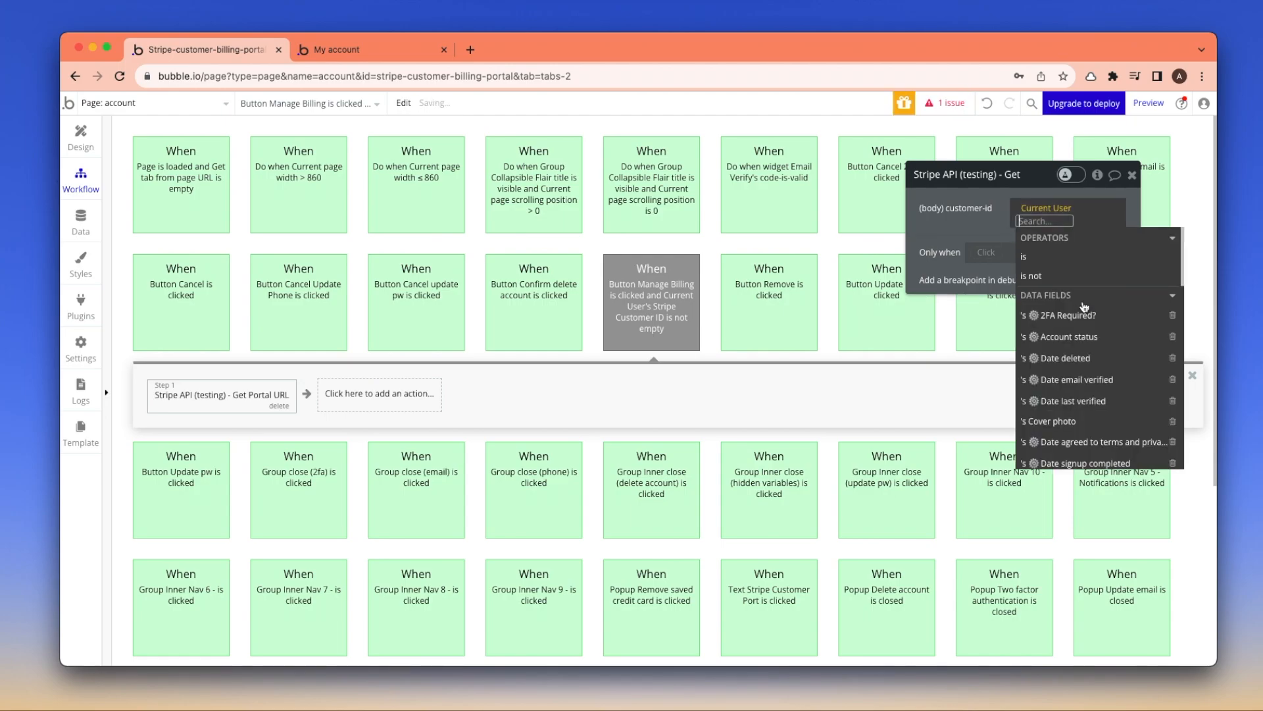
text(stripe)
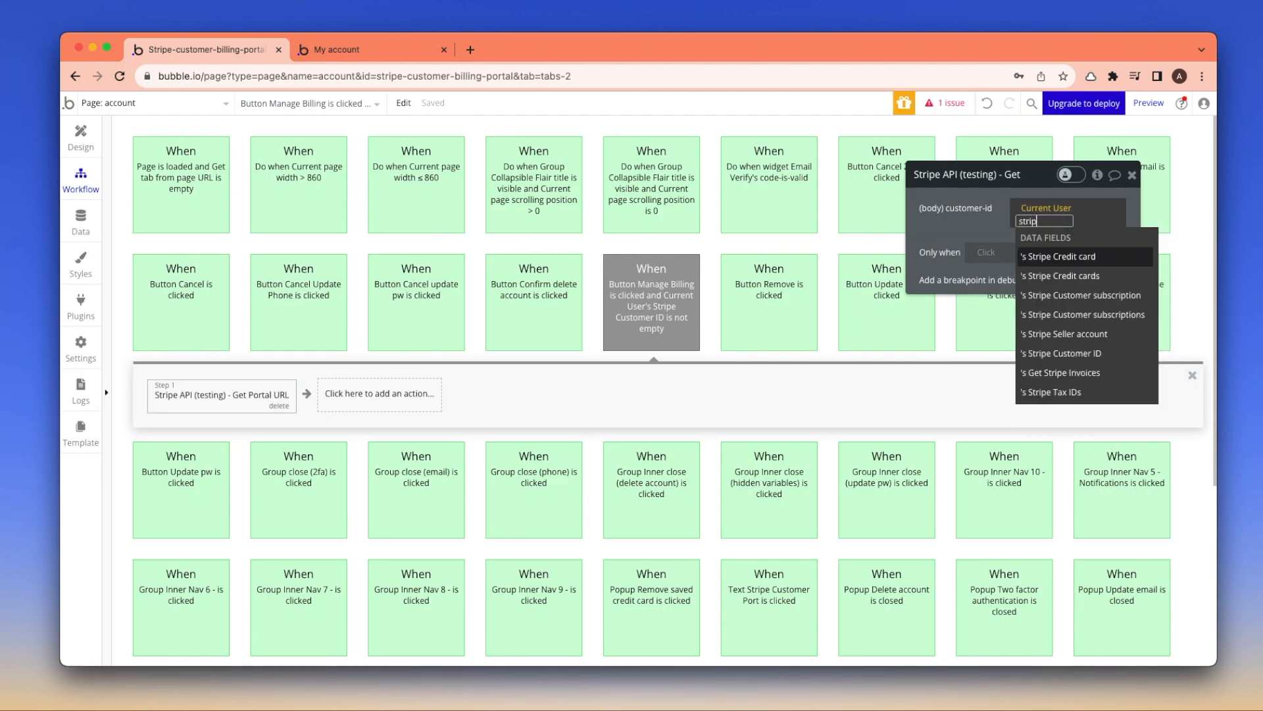
click(1110, 356)
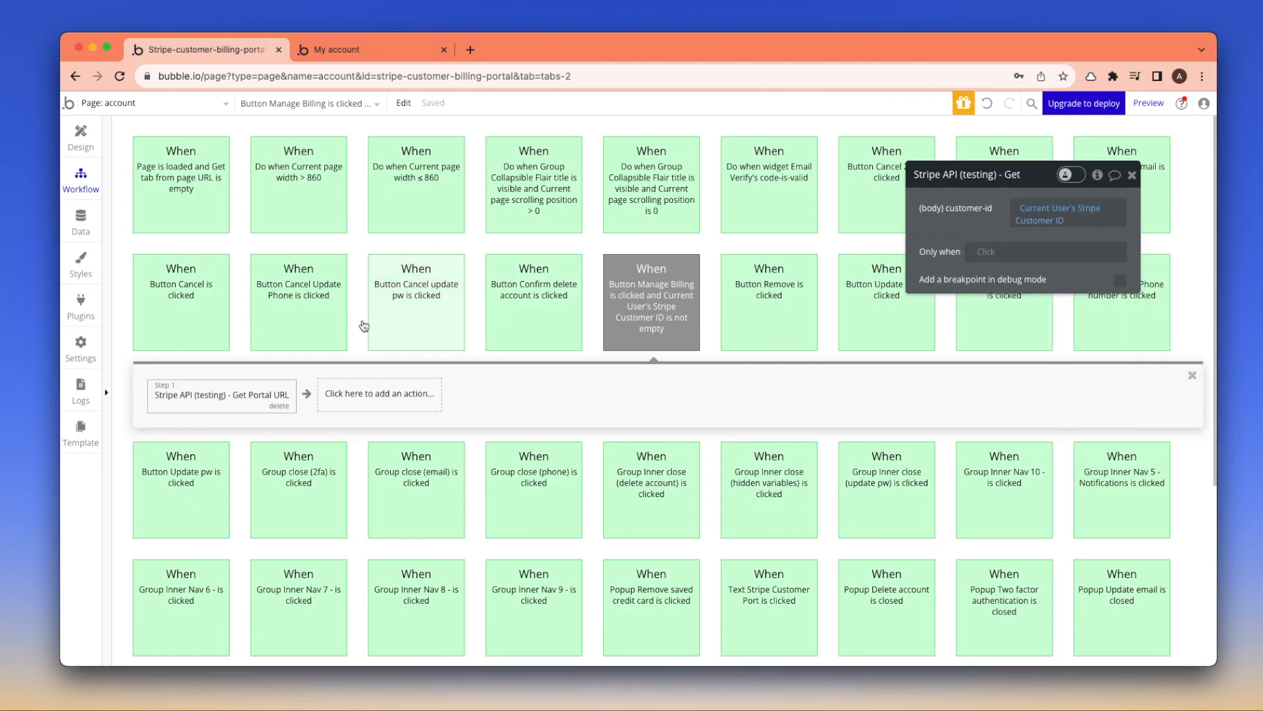
Add the Open Stripe Portal (testing) action as the workflow's second step
click(353, 395)
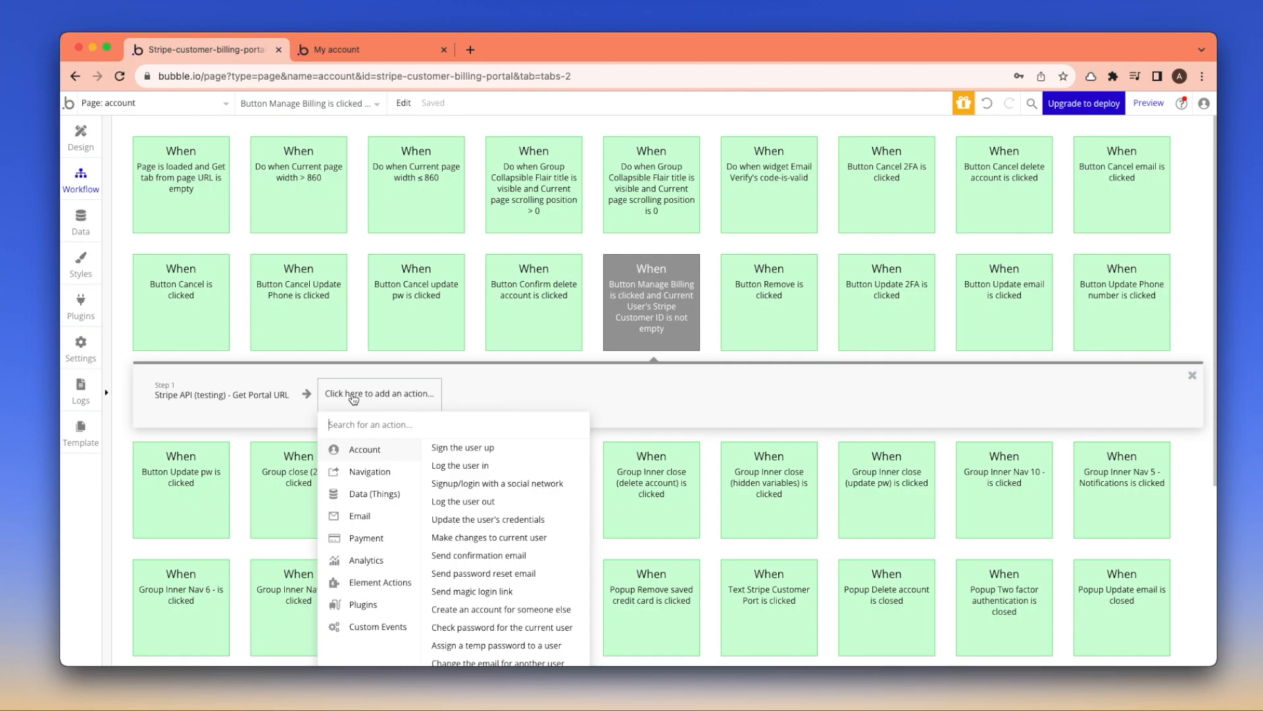
text(portal)
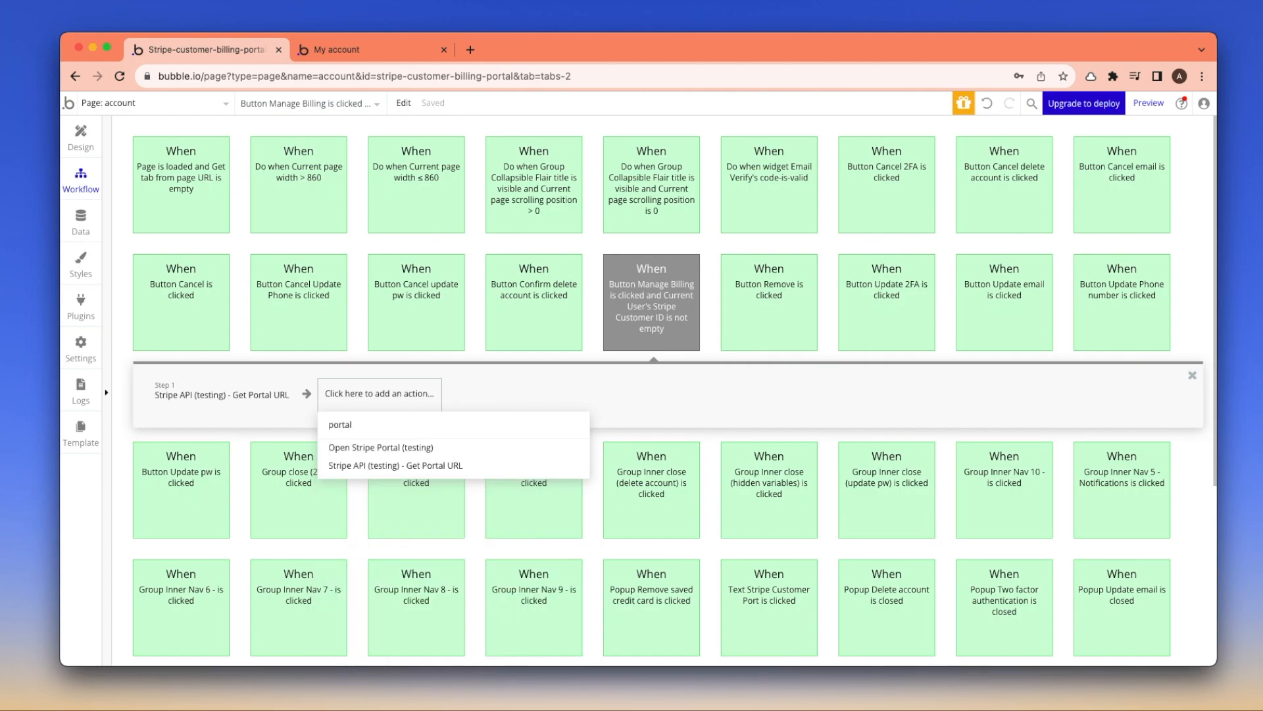
click(364, 453)
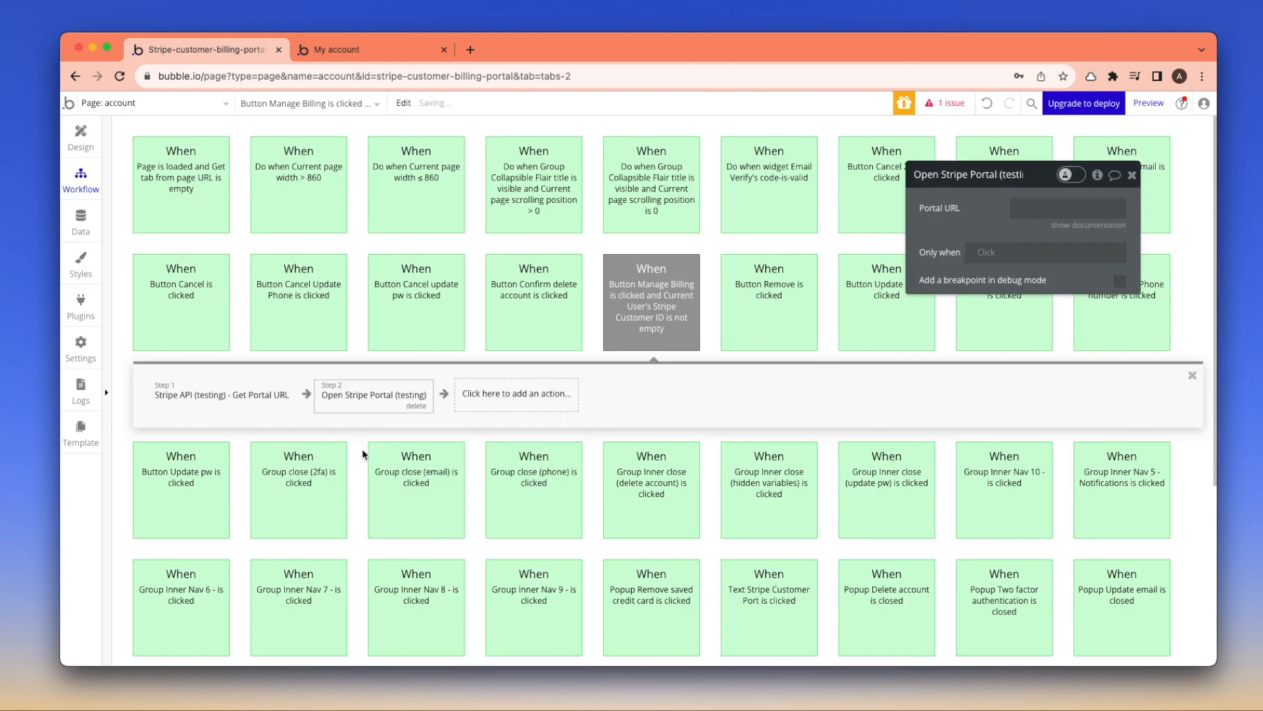
Set its Portal URL to Result of step 1's body url
click(1041, 208)
click(1162, 208)
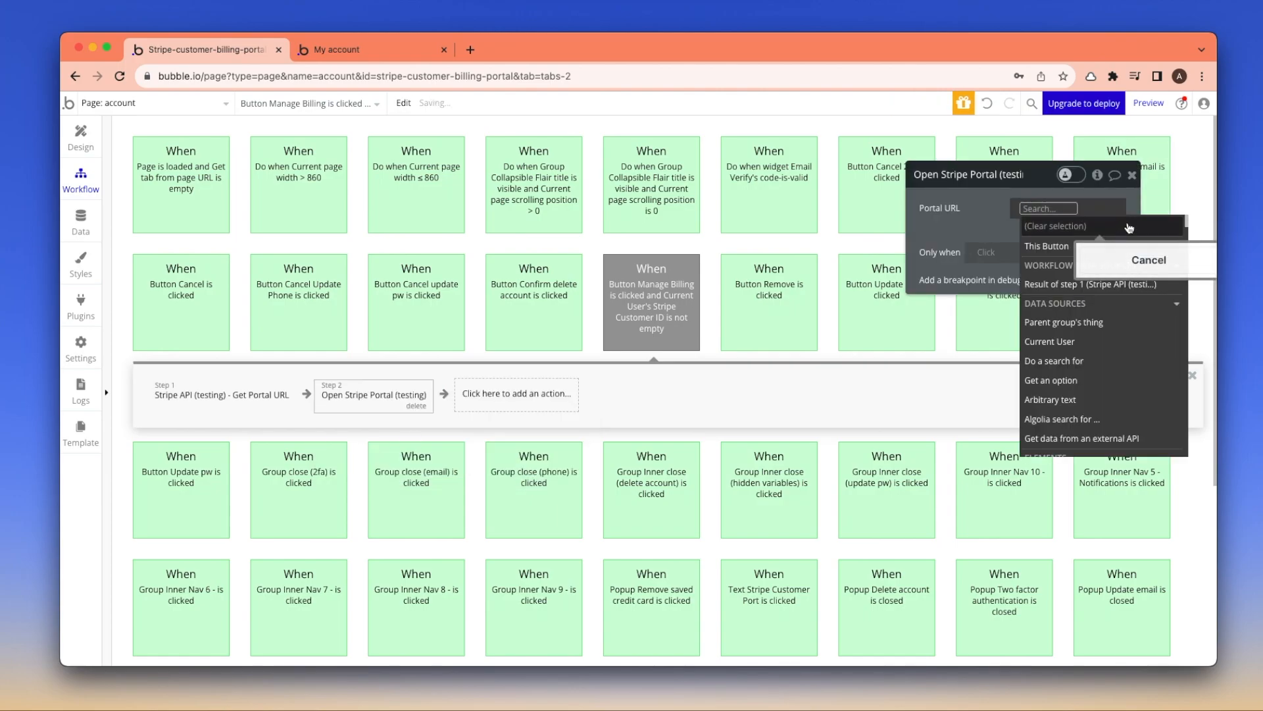
click(1051, 285)
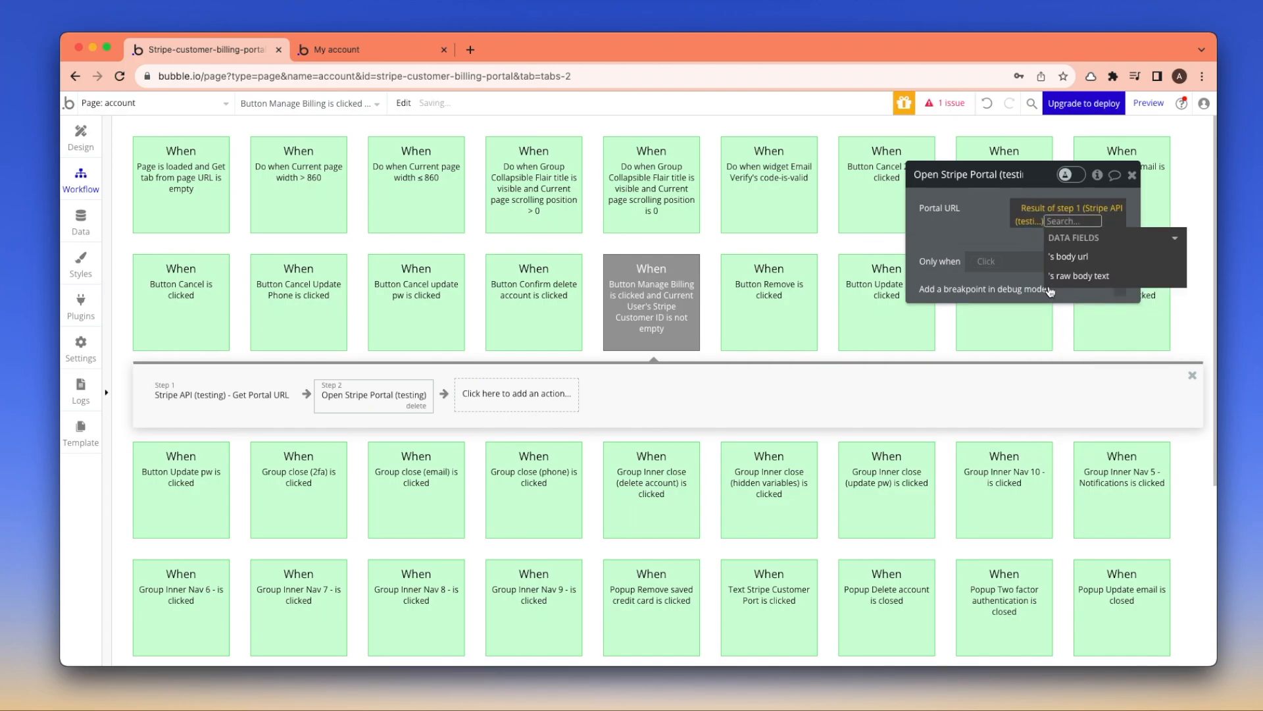
click(1103, 260)
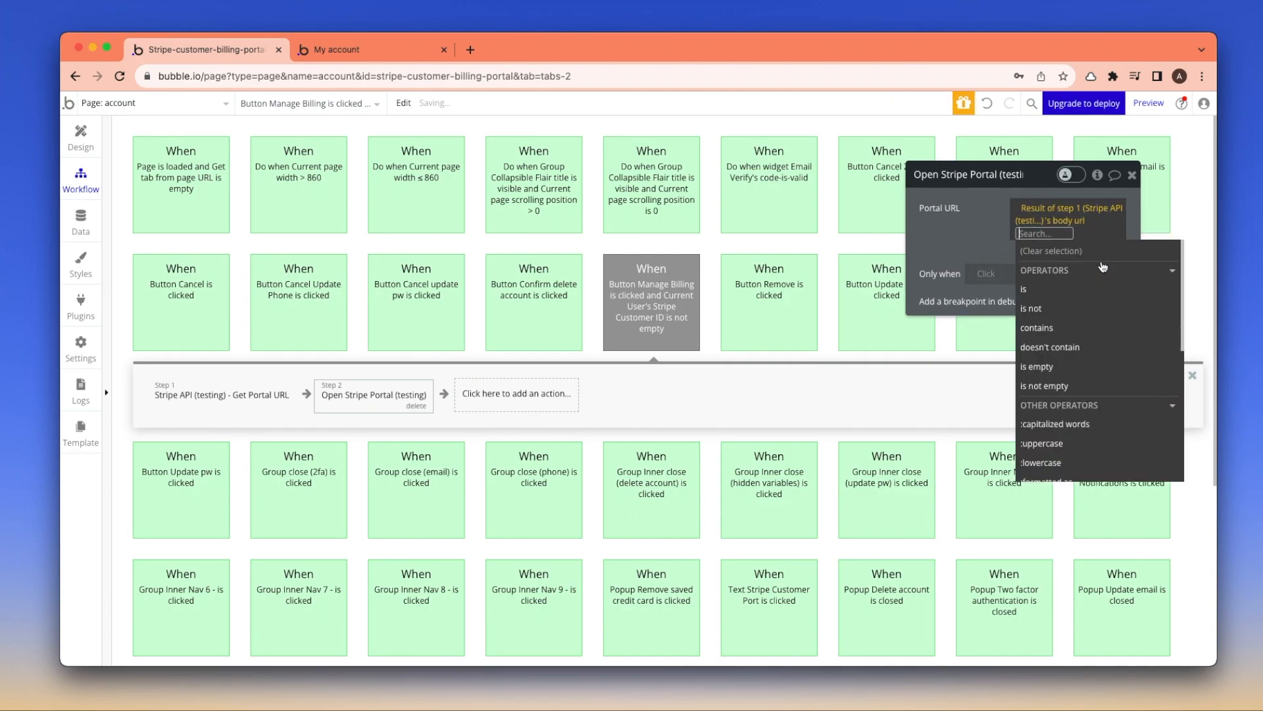
click(991, 242)
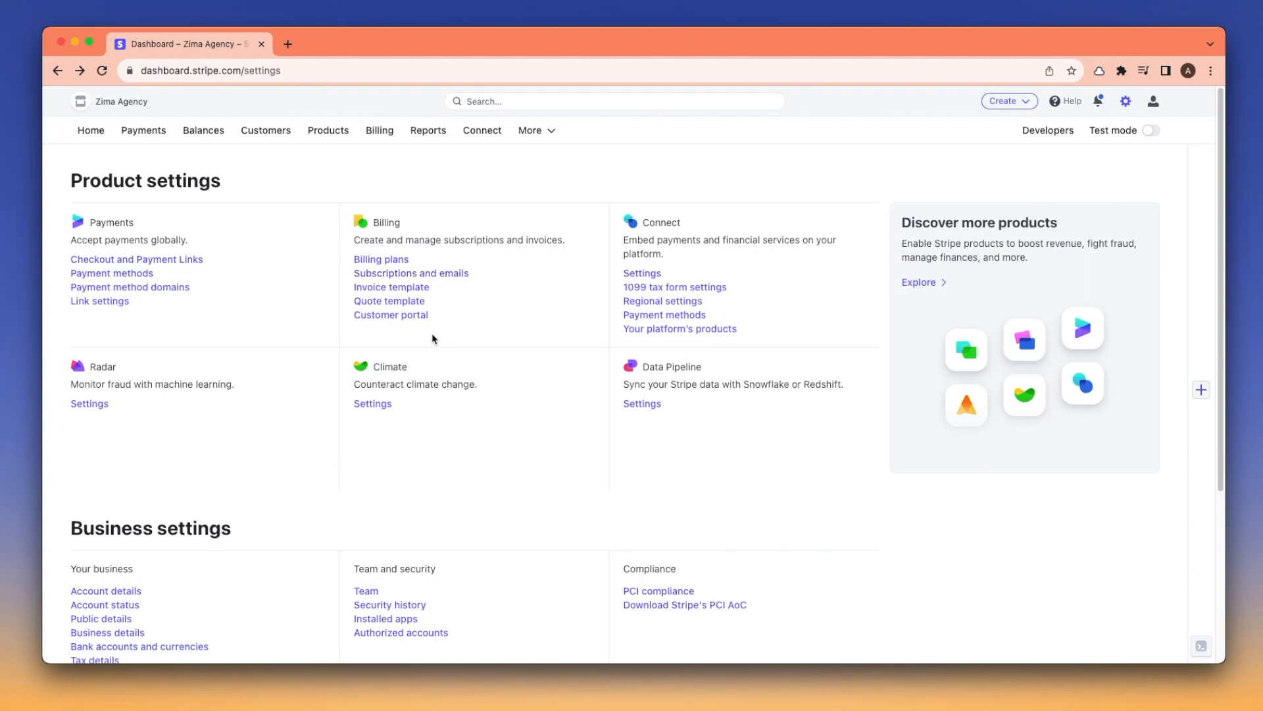
Save Stripe's customer portal settings, then preview the account page and select the Starter plan
click(388, 318)
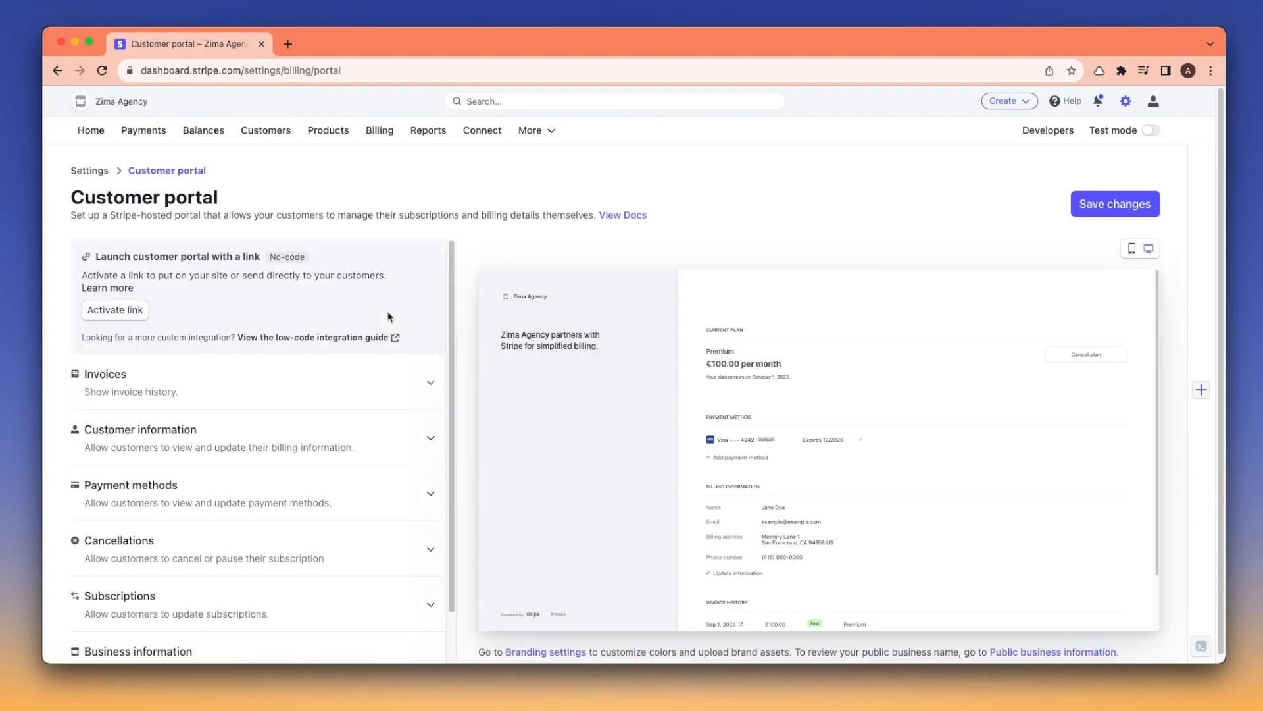
click(1120, 201)
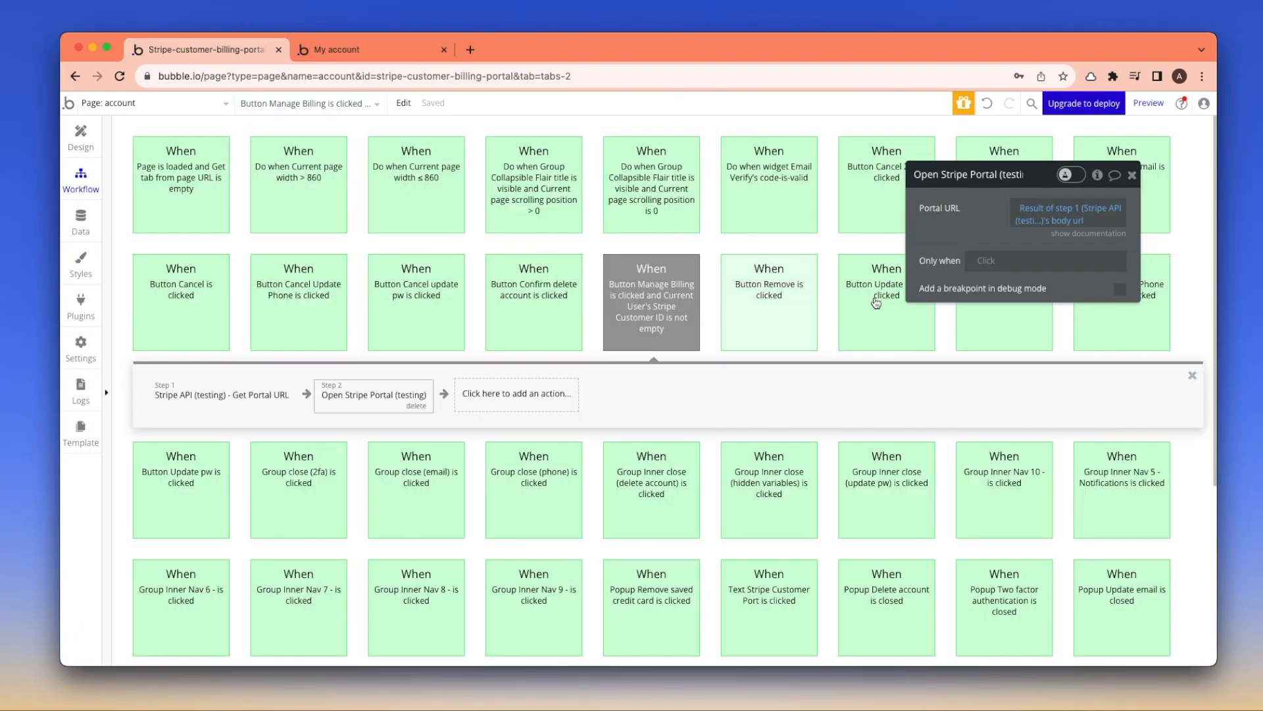
click(1139, 102)
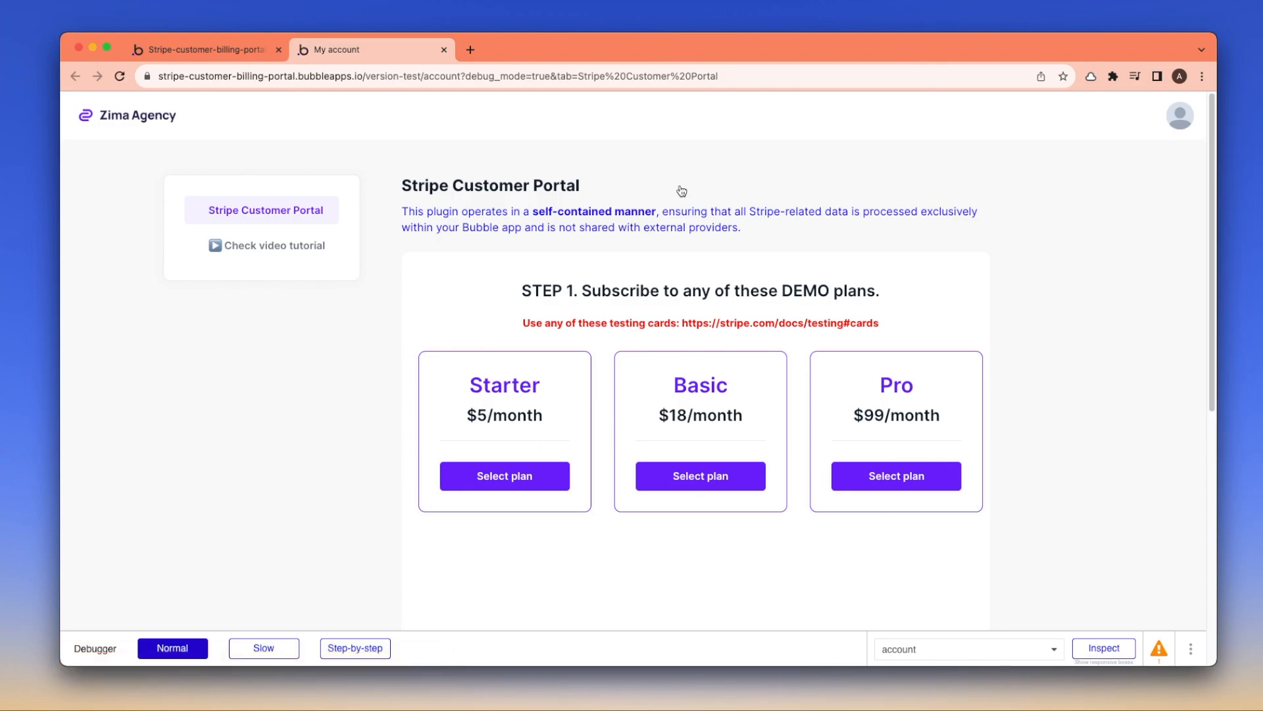
scroll(680, 191, down, 5)
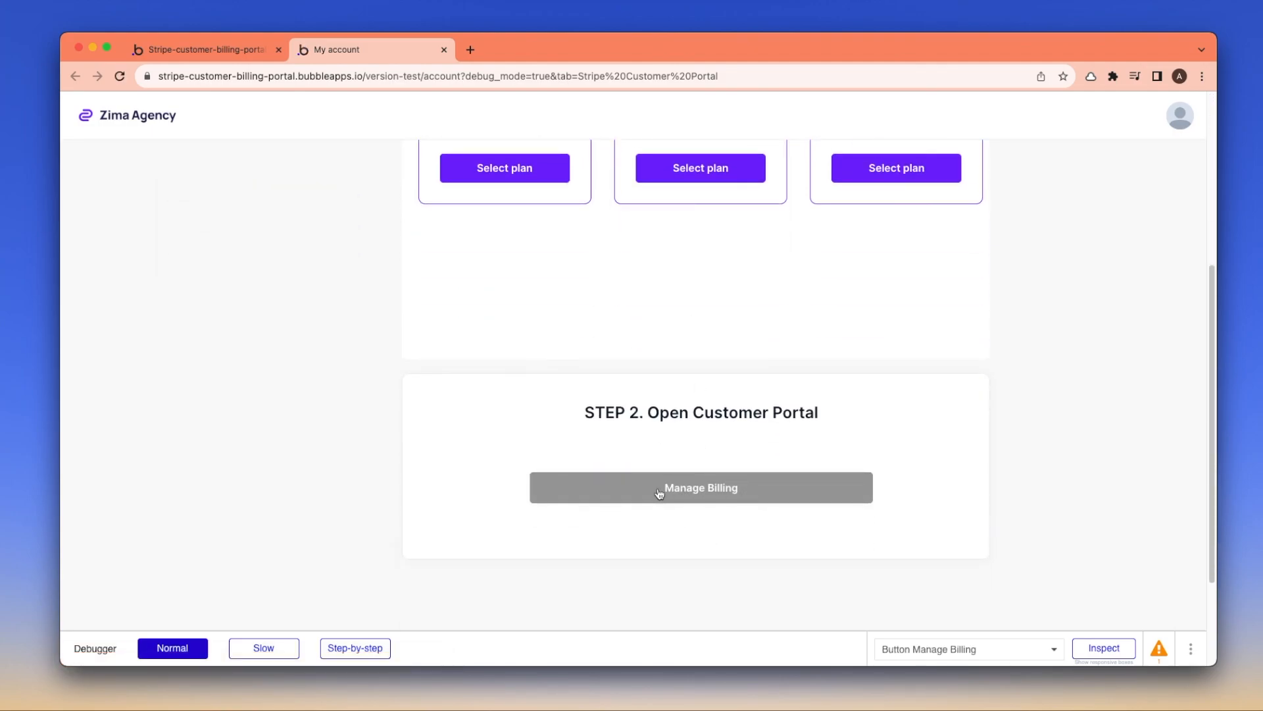
scroll(700, 487, up, 5)
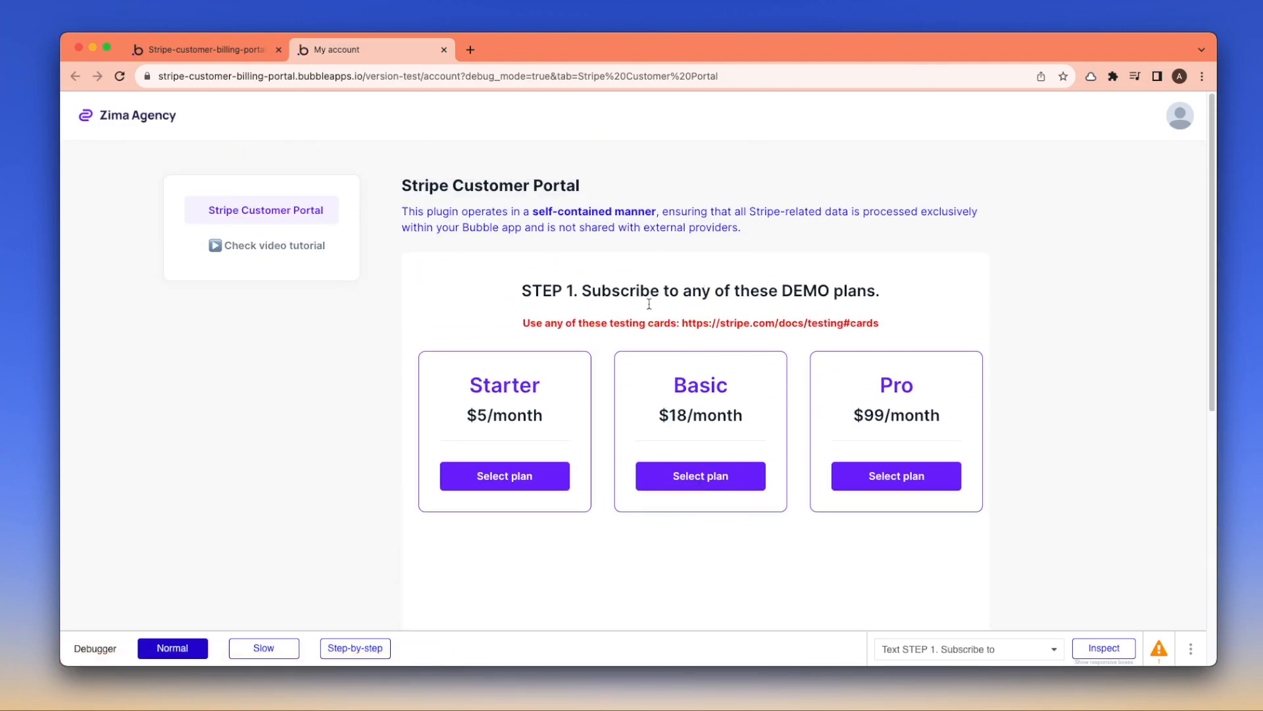
click(533, 487)
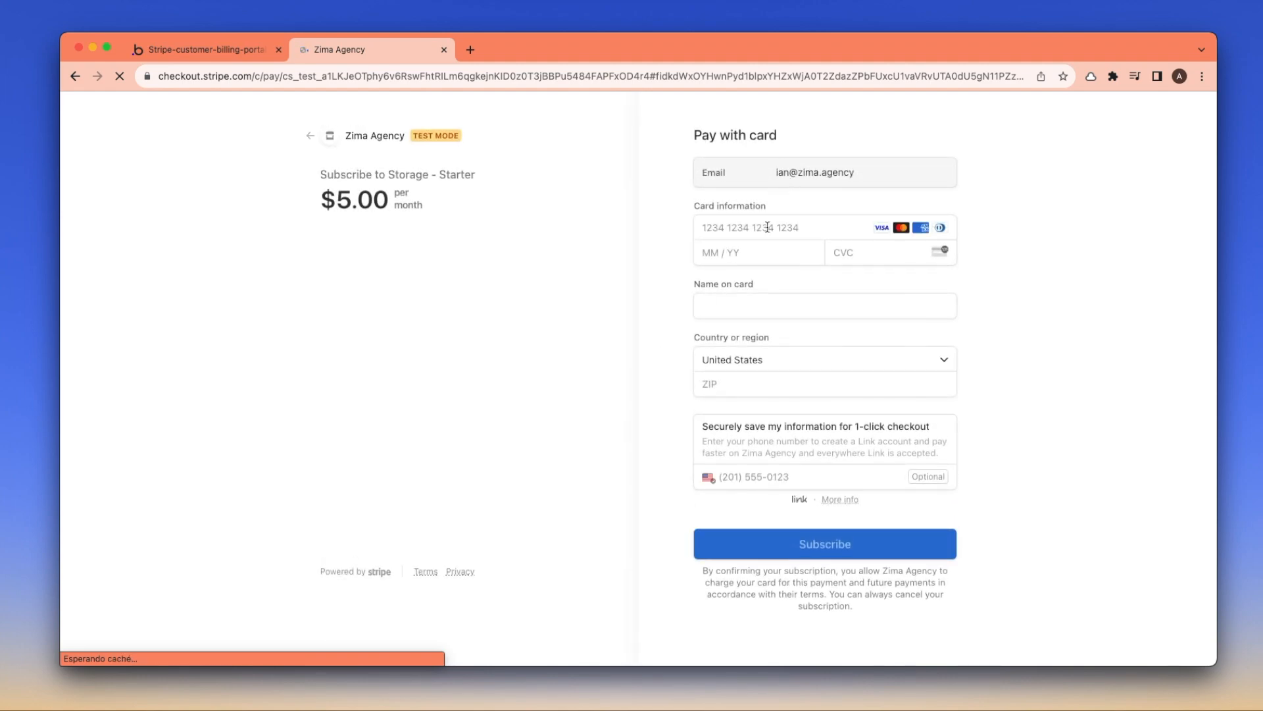
click(745, 292)
text(42424242424242420424424)
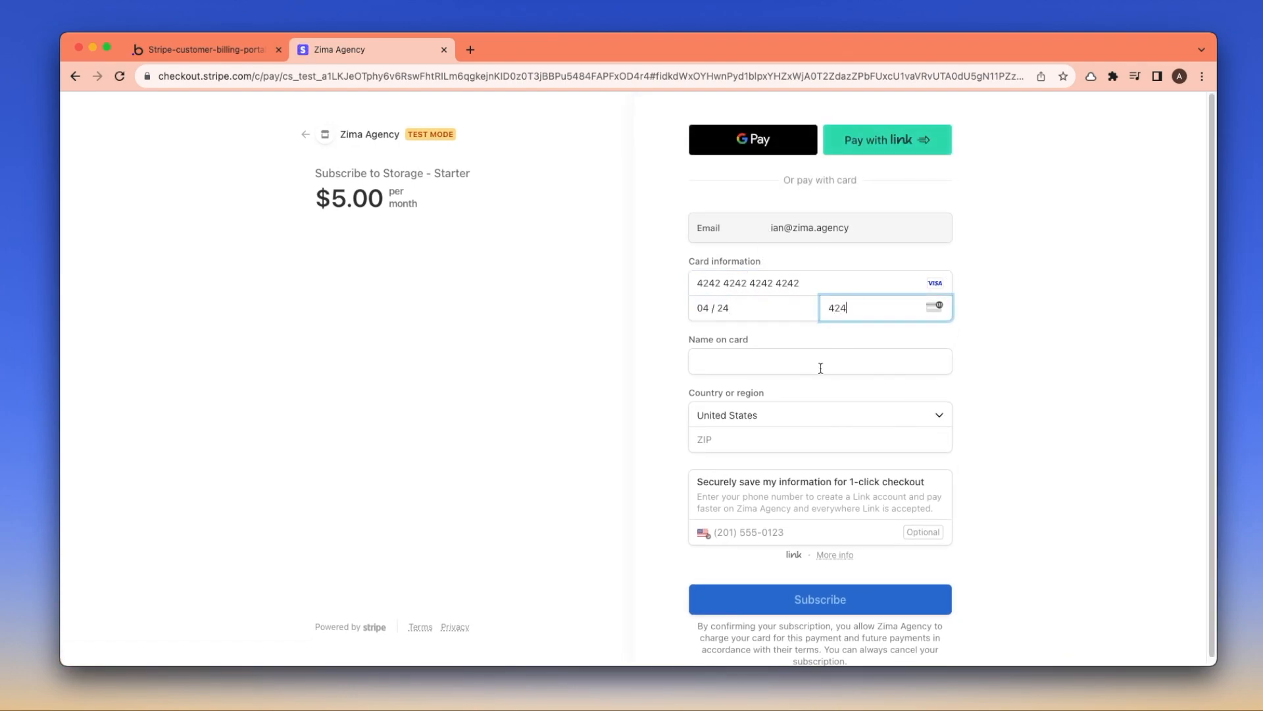
click(821, 368)
text(Ian)
click(911, 439)
text(40202)
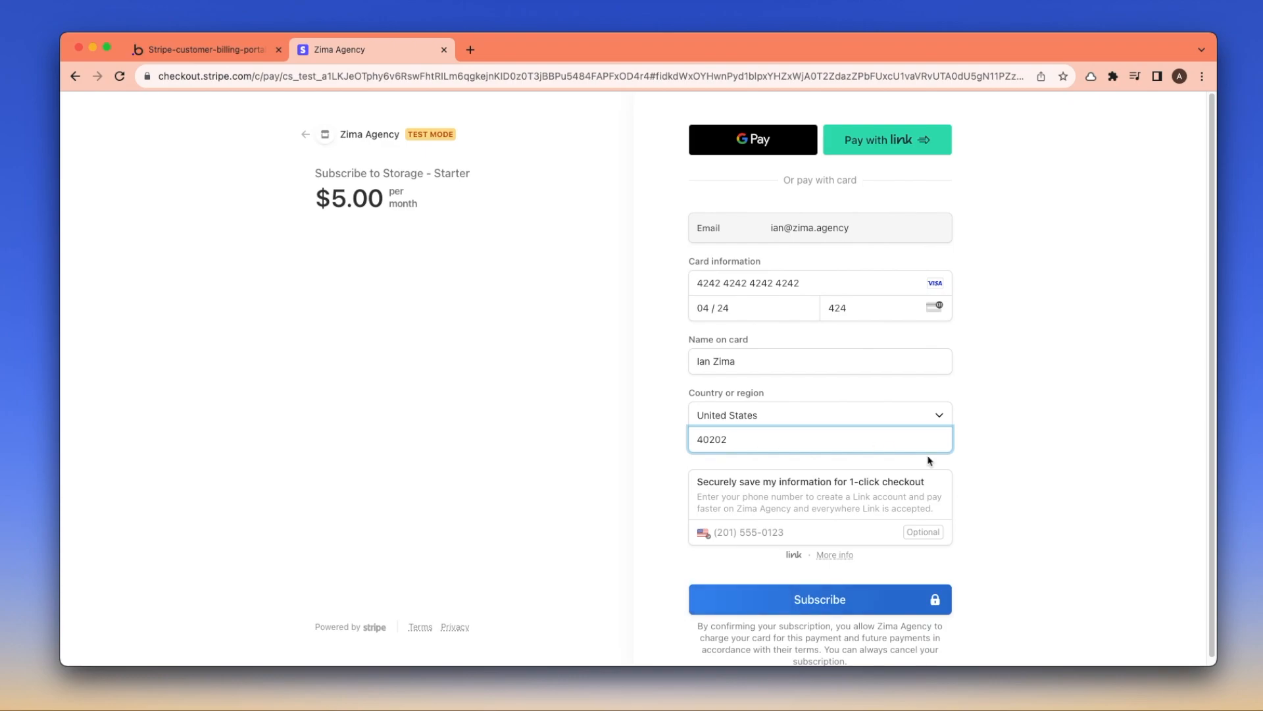
click(1016, 548)
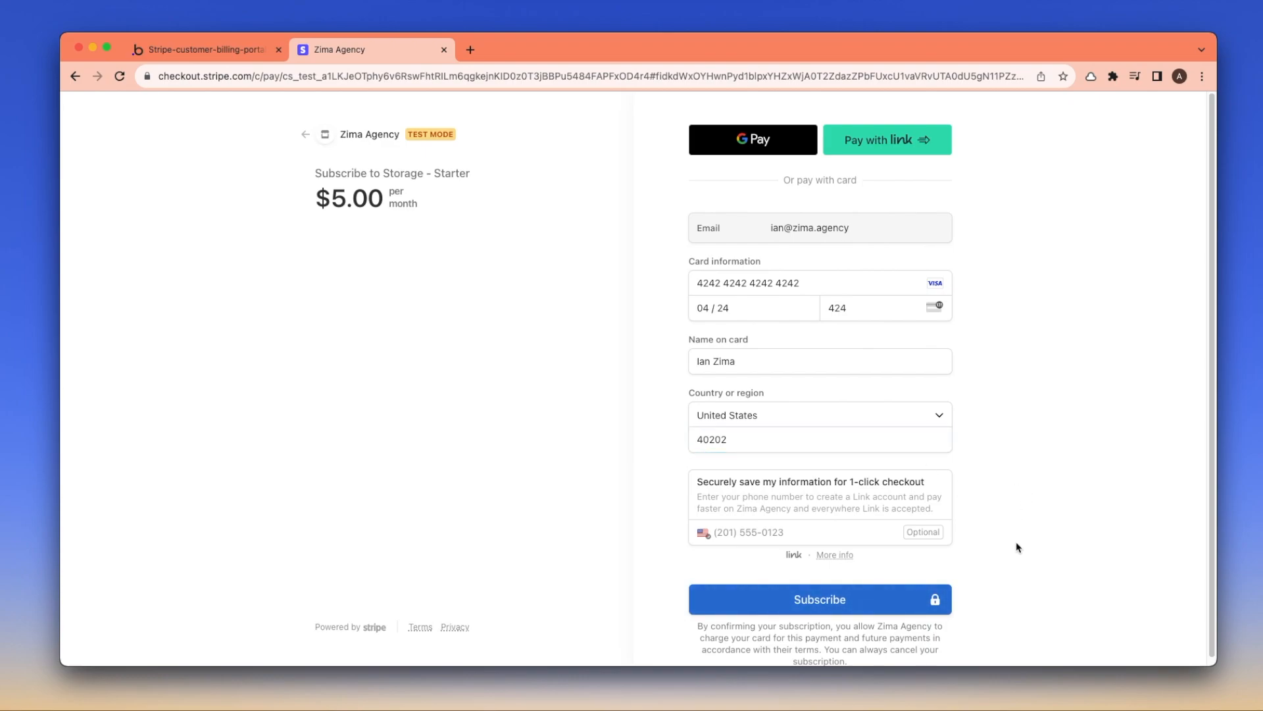
click(814, 603)
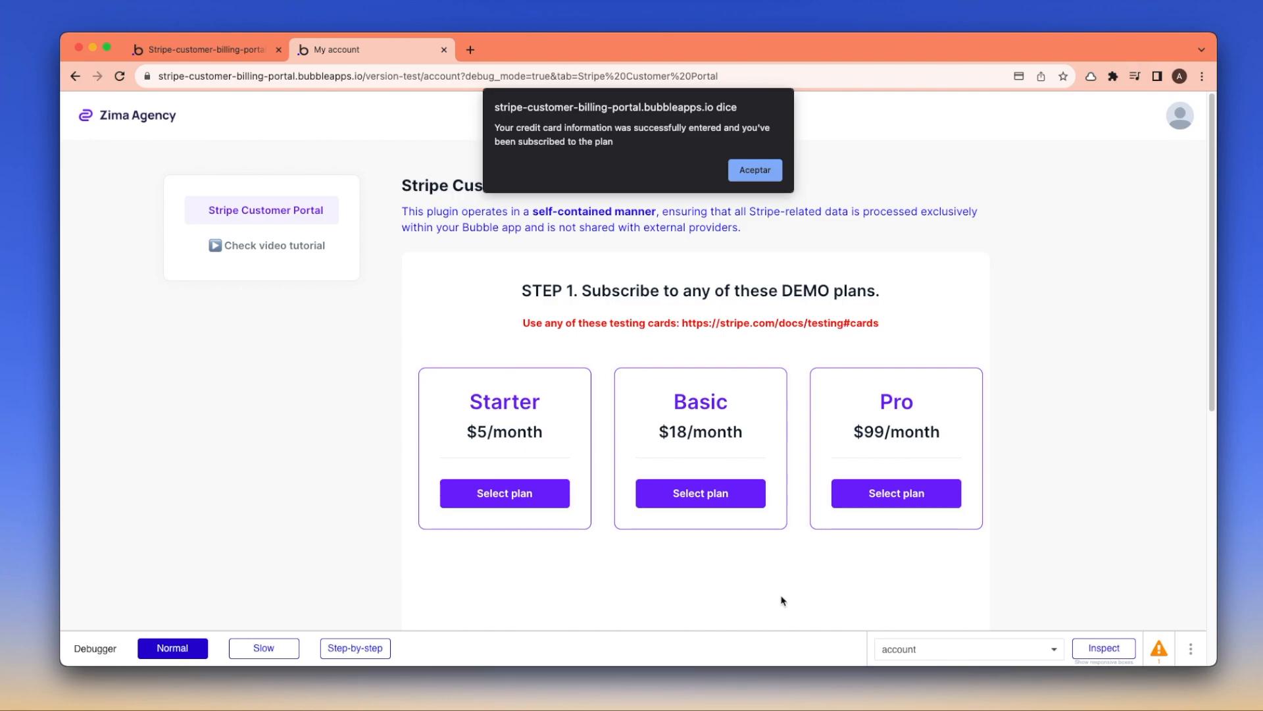
Dismiss the subscription success alert and launch the Stripe billing portal via Manage Billing
click(750, 170)
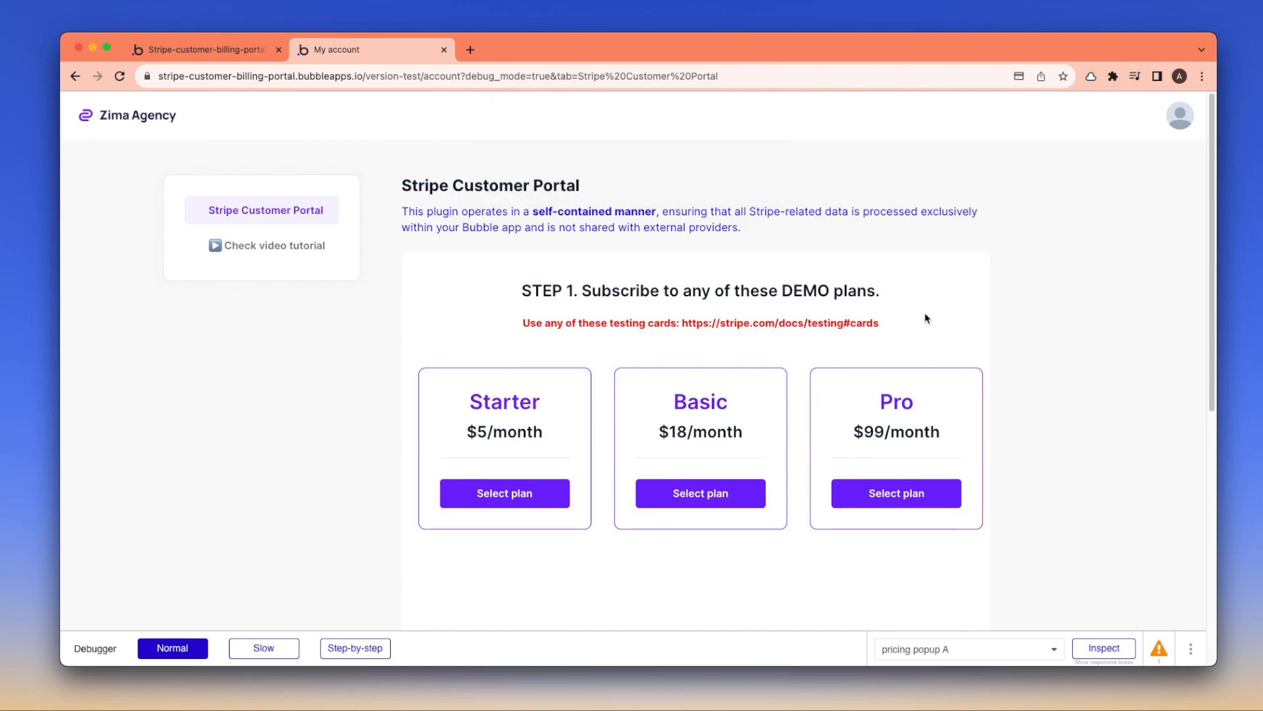
scroll(926, 319, down, 5)
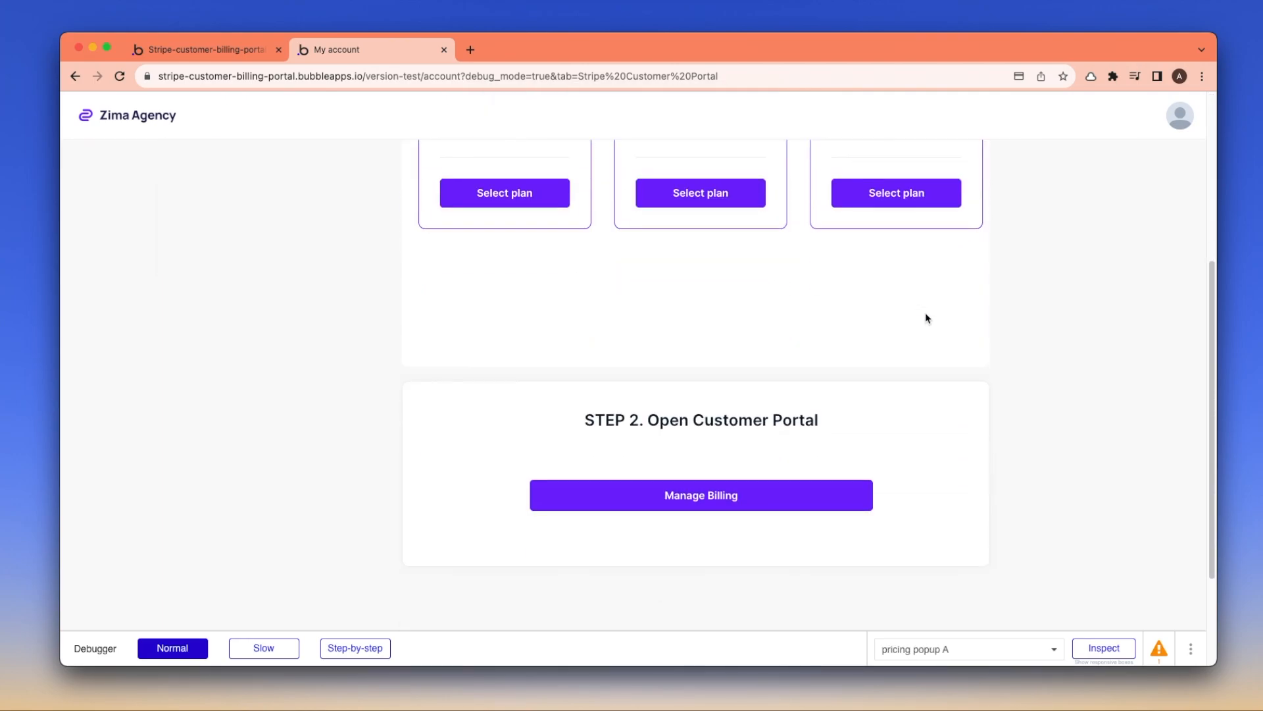
click(714, 486)
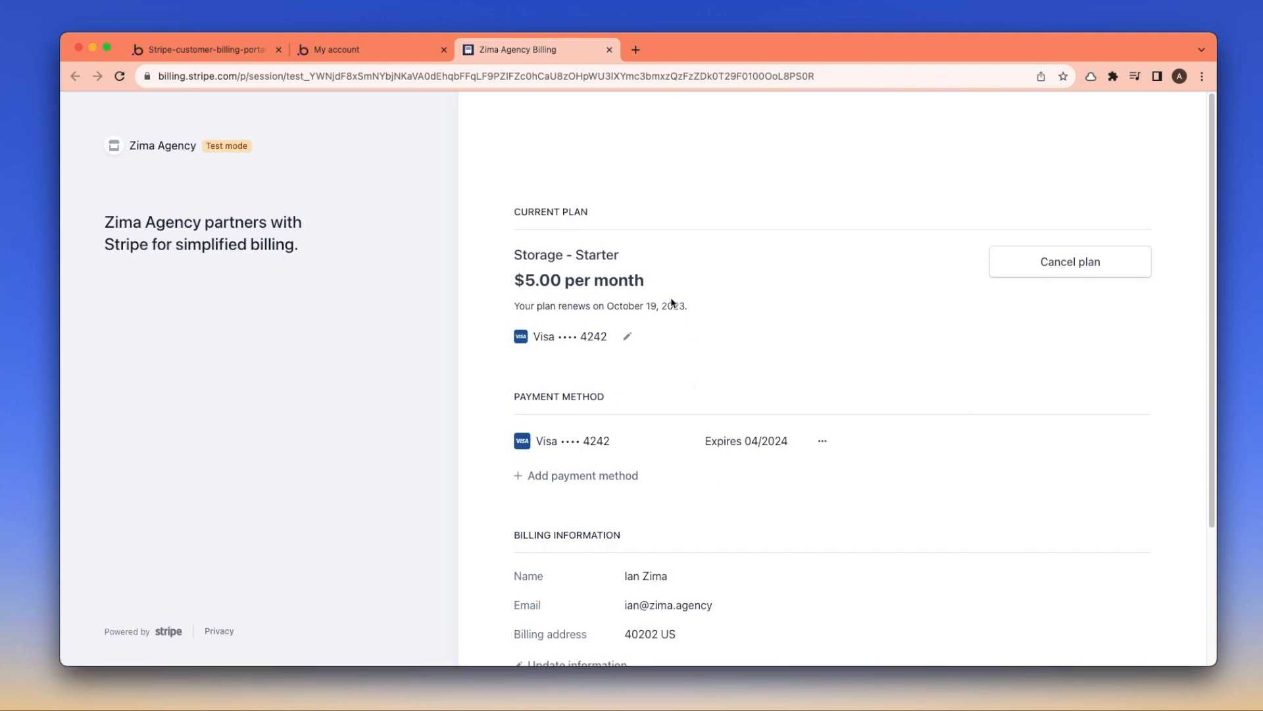
Look at adding a payment method and the cancel-plan page, returning without changes
click(628, 340)
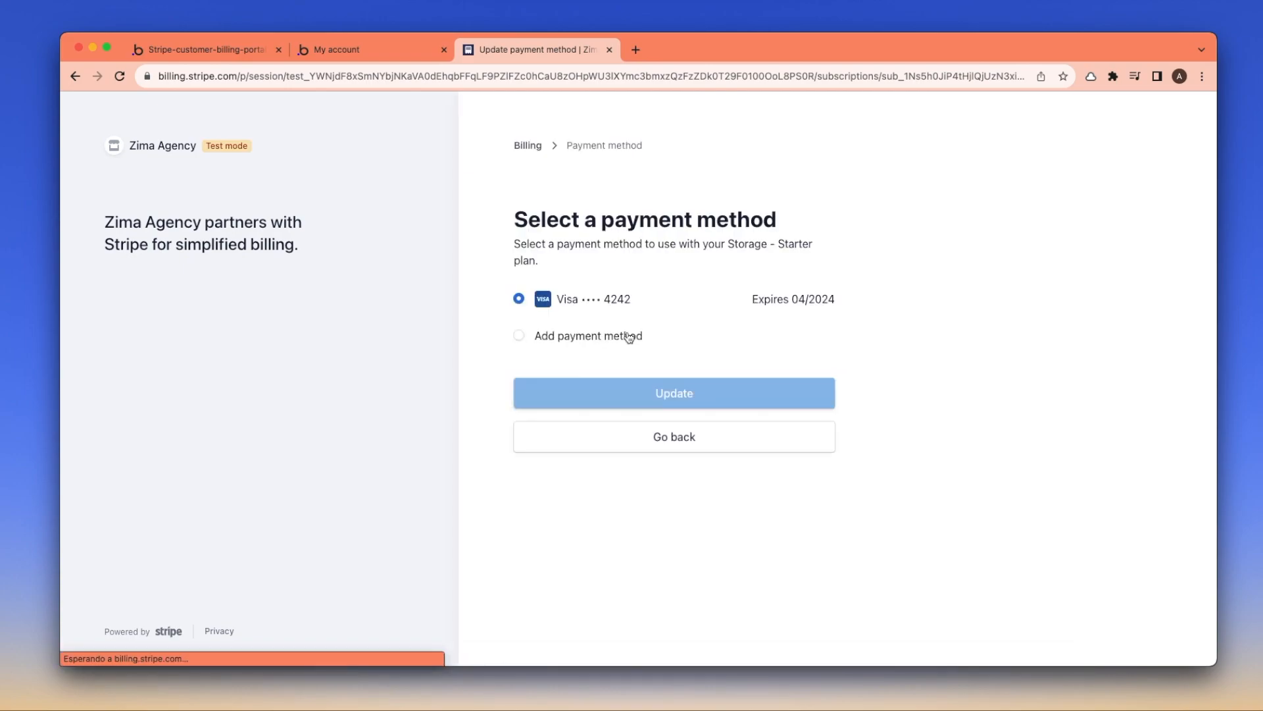
click(612, 338)
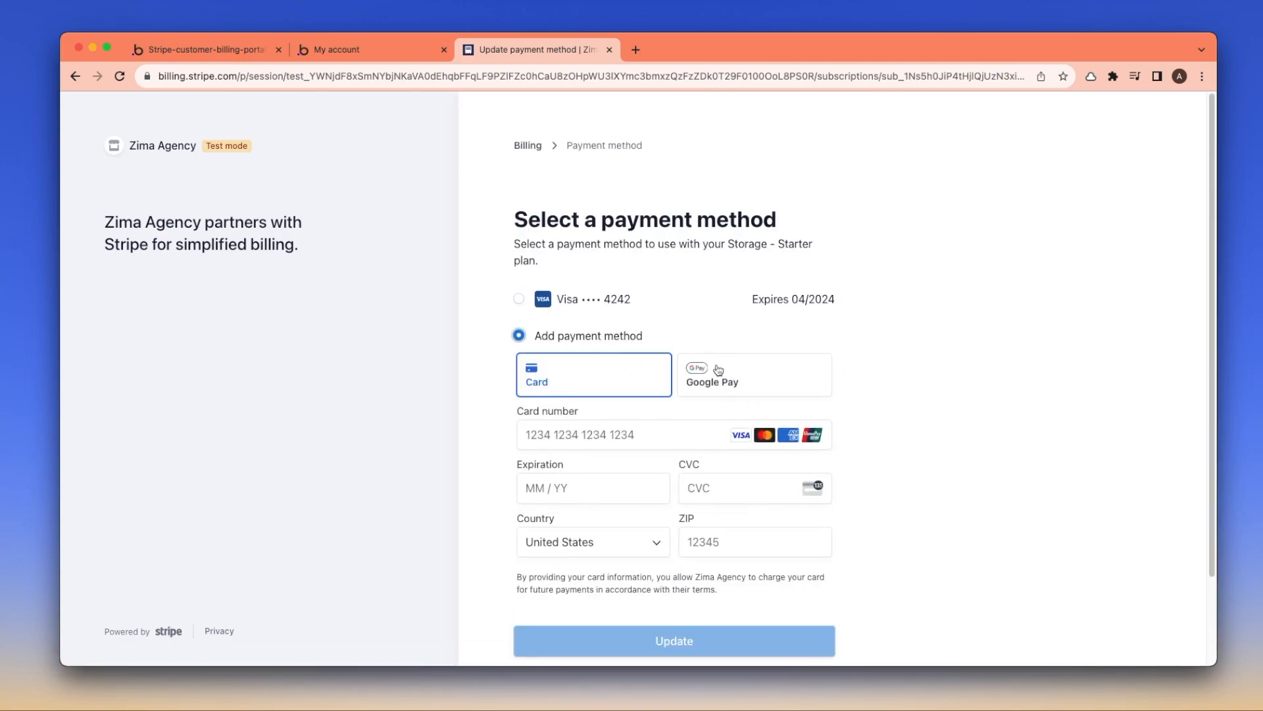
click(532, 147)
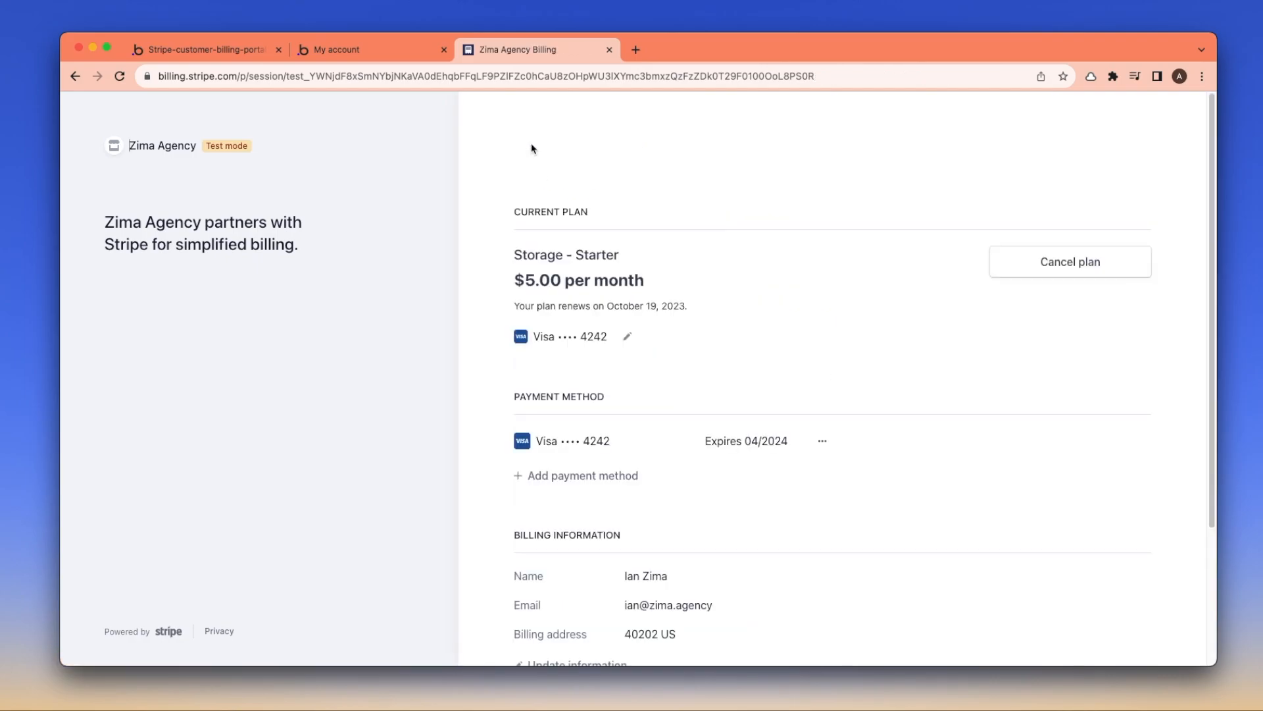
click(1073, 265)
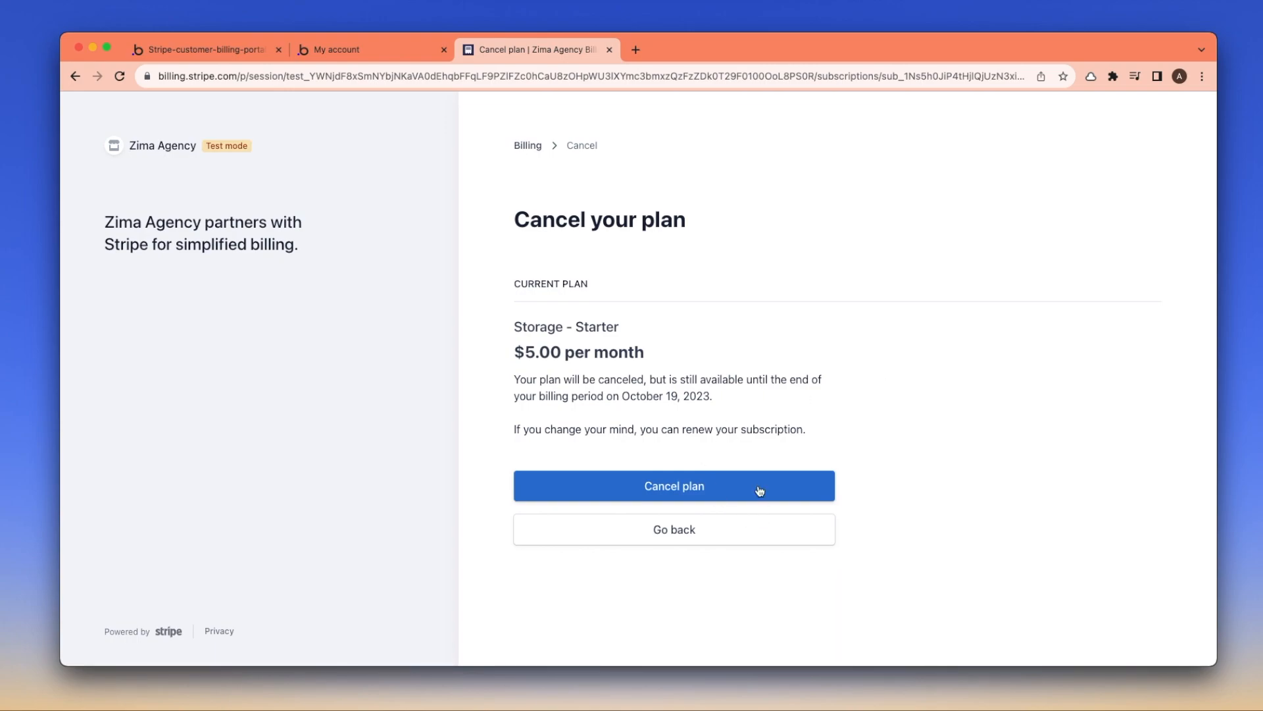
click(685, 534)
Scroll to the invoice history and open the paid $5.00 Sep 19, 2023 invoice
scroll(853, 503, down, 5)
drag(504, 552, 641, 544)
click(639, 543)
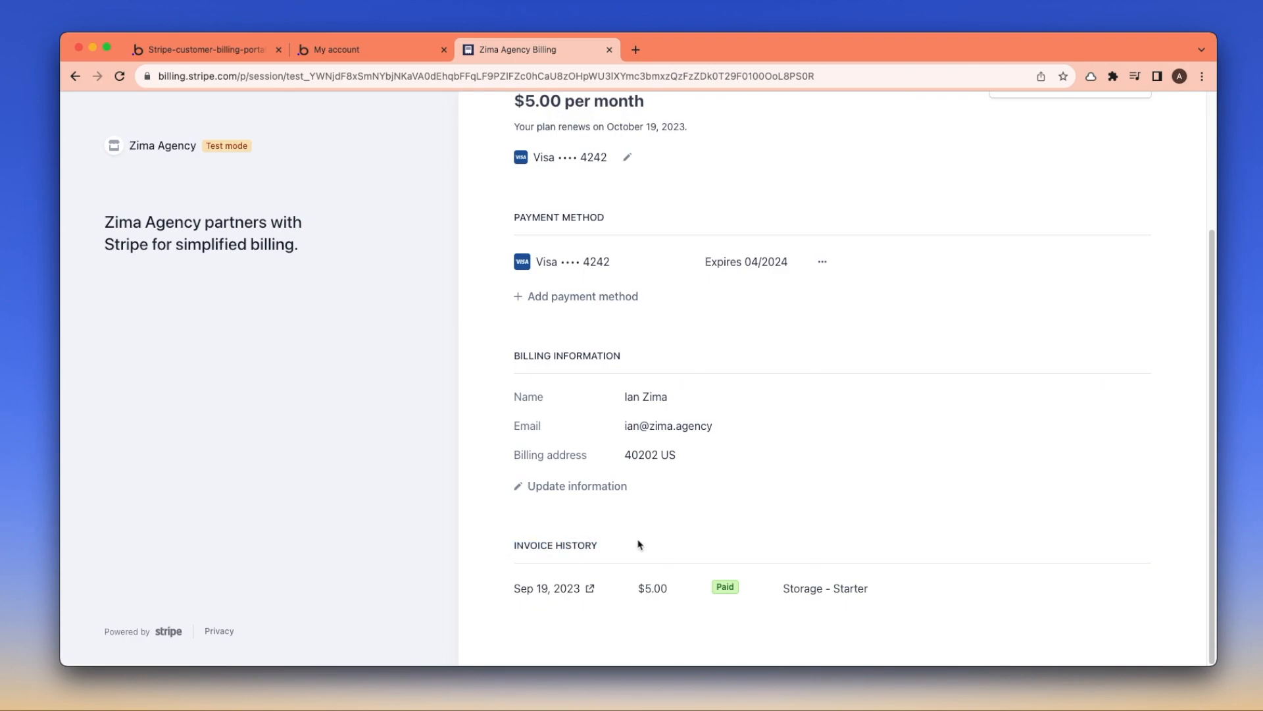
click(592, 590)
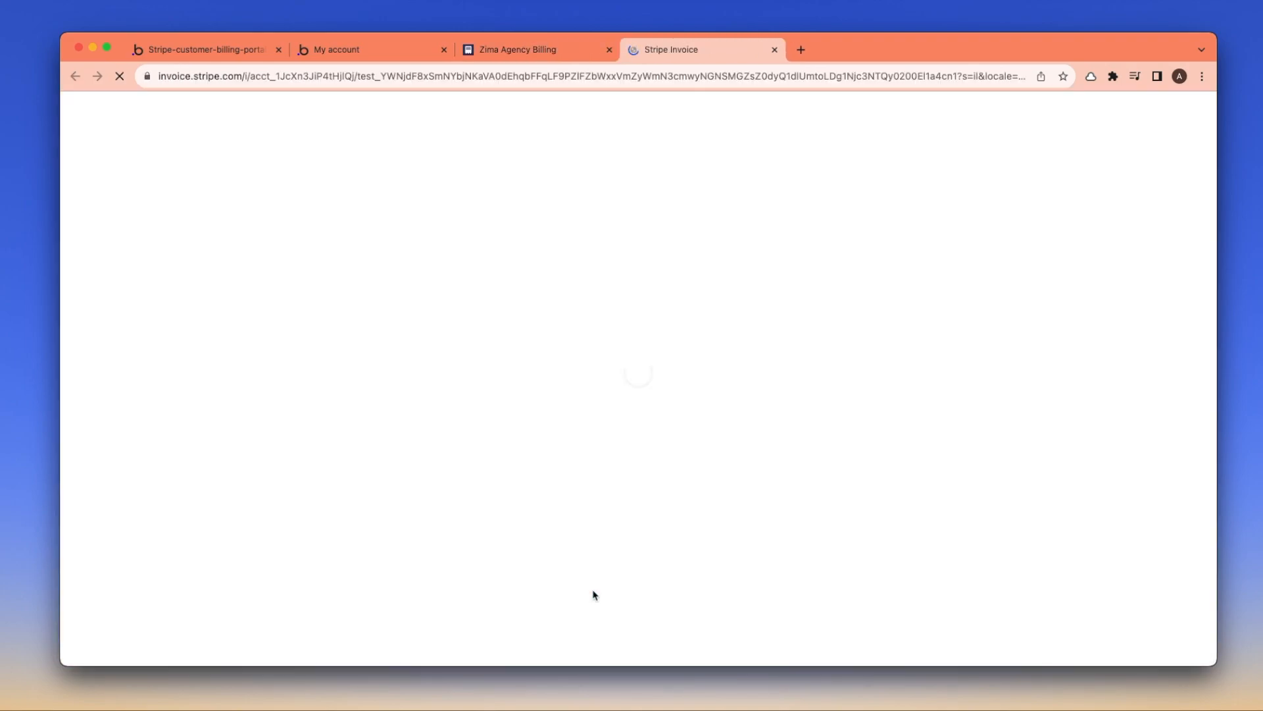